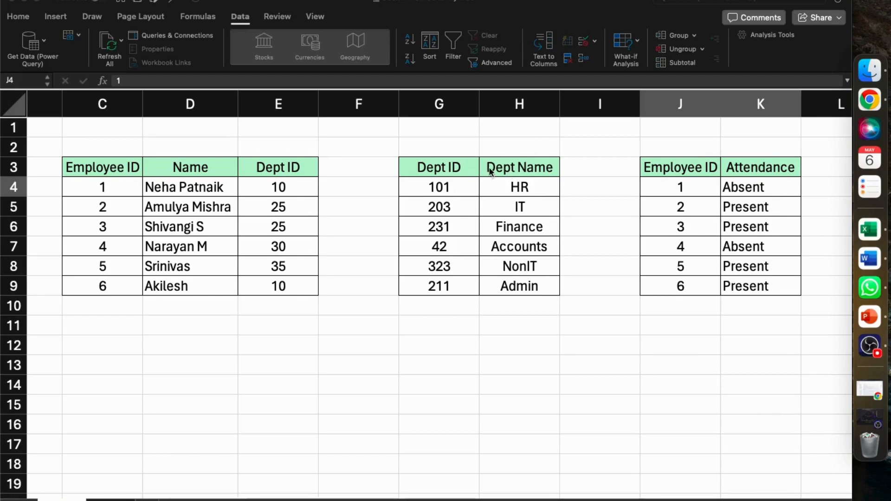
Step: Label the employee table "Table 1" in cell D2 and the department table "Table 2" in cell G2
{"action": "scroll", "coordinate": [254, 194], "scroll_direction": "left", "scroll_amount": 2}
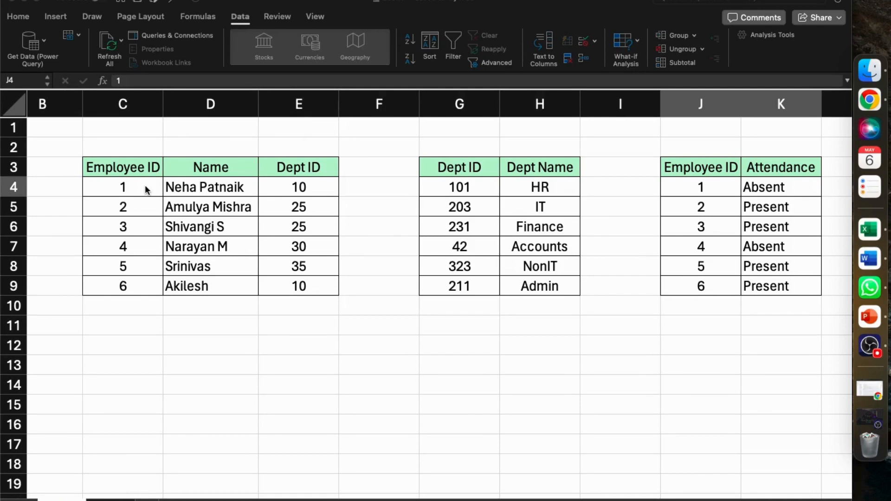
{"action": "left_click", "coordinate": [189, 131]}
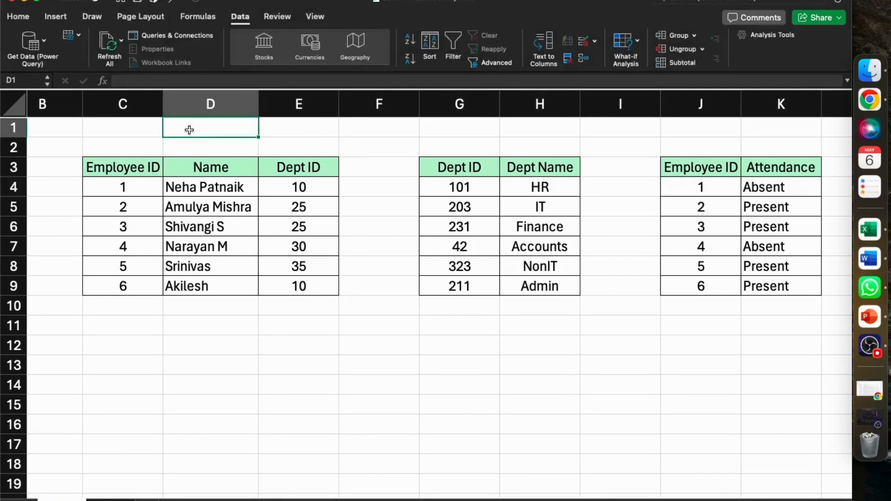
{"action": "left_click", "coordinate": [190, 147]}
{"action": "type", "text": "Tabl"}
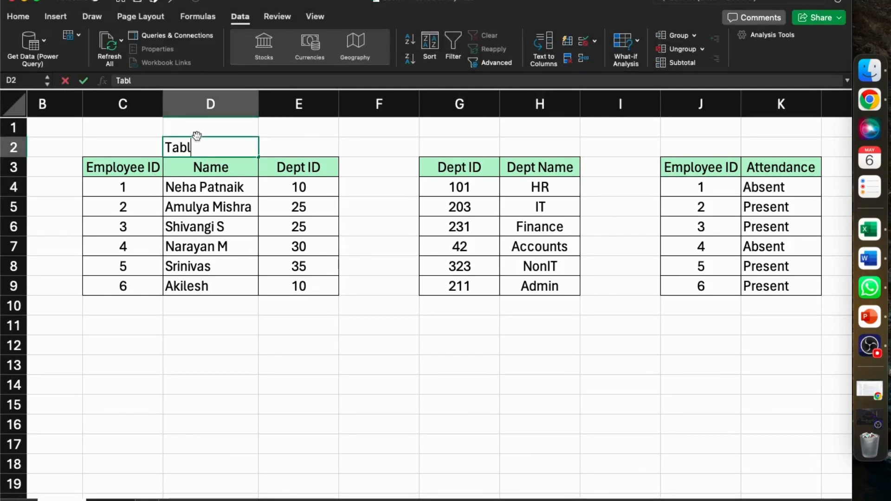
{"action": "type", "text": "e 1"}
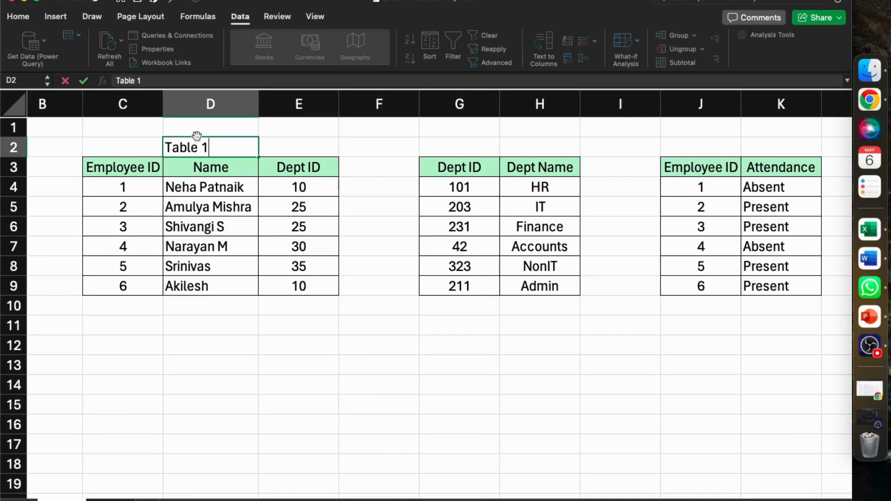
{"action": "left_click", "coordinate": [482, 142]}
{"action": "type", "text": "Table 2"}
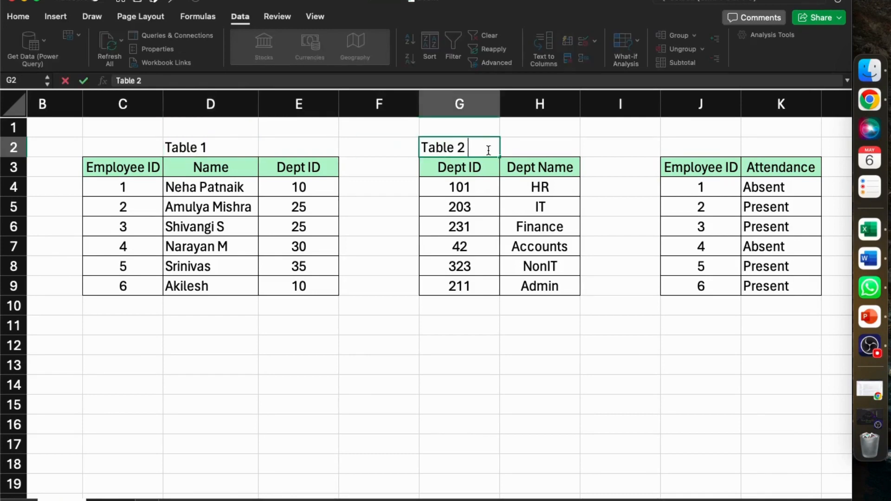
{"action": "left_click", "coordinate": [519, 320]}
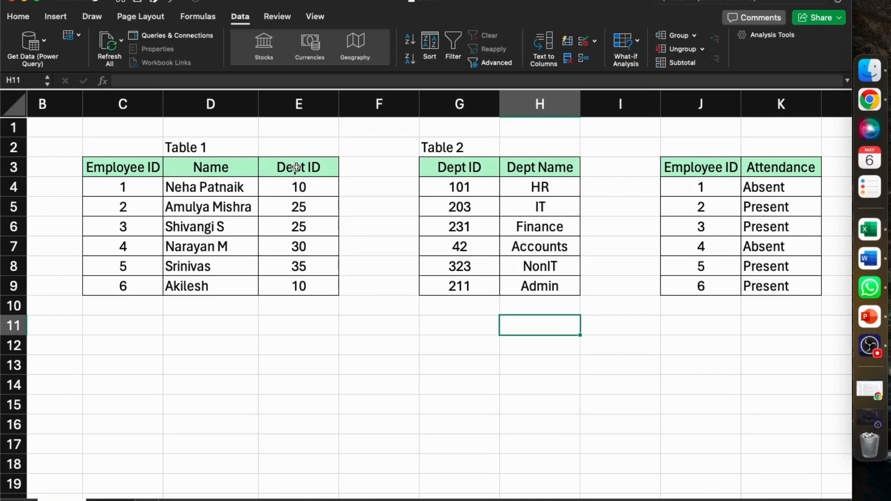
Step: Compare the Dept ID columns of Table 1 and Table 2, checking Table 1's IDs for repeats
{"action": "left_click_drag", "start_coordinate": [295, 167], "coordinate": [299, 286]}
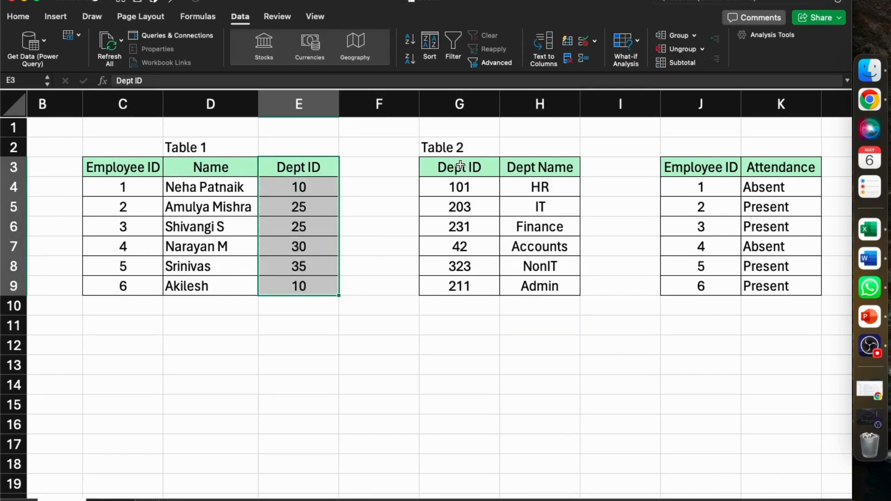
{"action": "left_click_drag", "start_coordinate": [460, 165], "coordinate": [460, 275]}
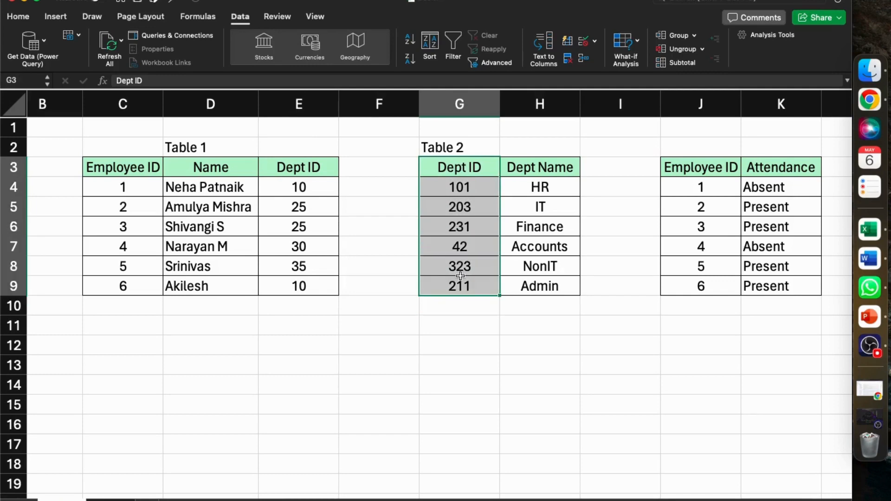
{"action": "left_click", "coordinate": [314, 188]}
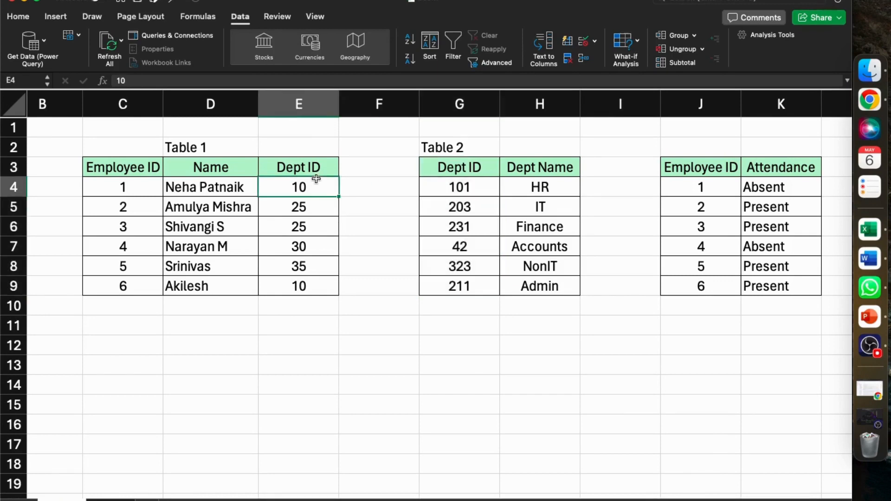
{"action": "left_click", "coordinate": [314, 204]}
{"action": "left_click", "coordinate": [314, 225]}
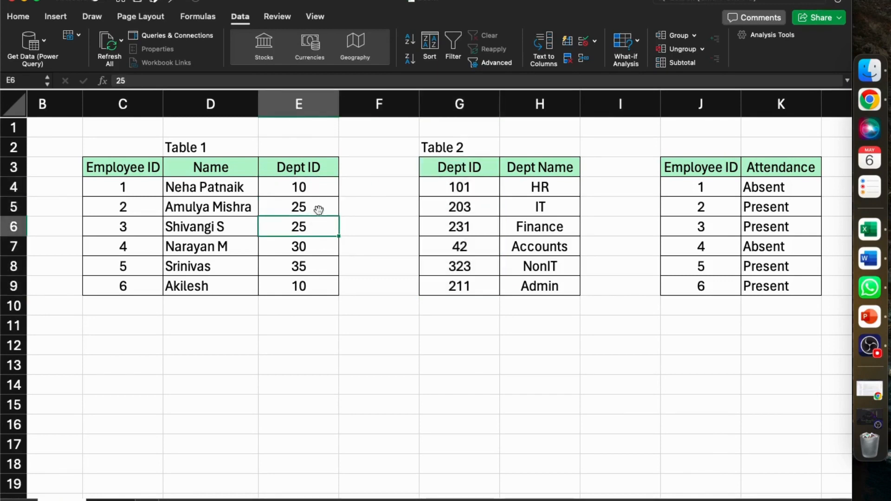
Step: Enter "Not Unique" in cell E10 beneath Table 1's Dept ID column
{"action": "left_click", "coordinate": [303, 301]}
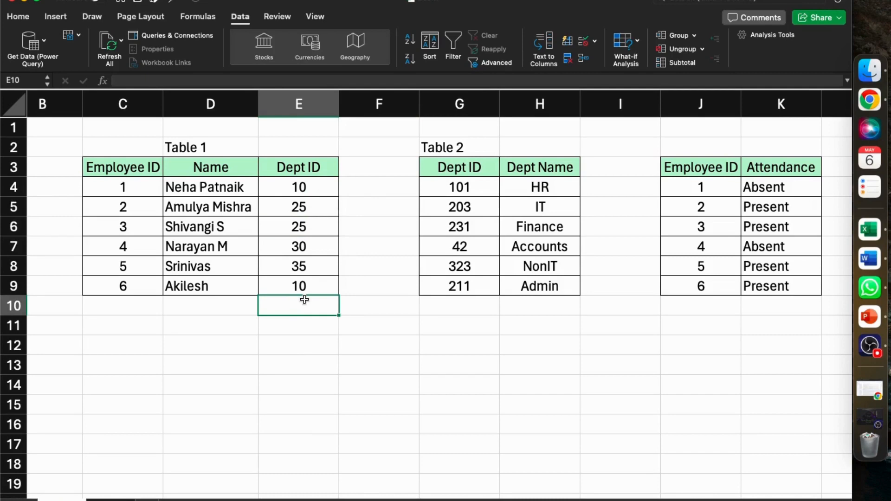
{"action": "type", "text": "D"}
{"action": "key", "text": "BackSpace"}
{"action": "type", "text": "M"}
{"action": "key", "text": "BackSpace"}
{"action": "key", "text": "BackSpace"}
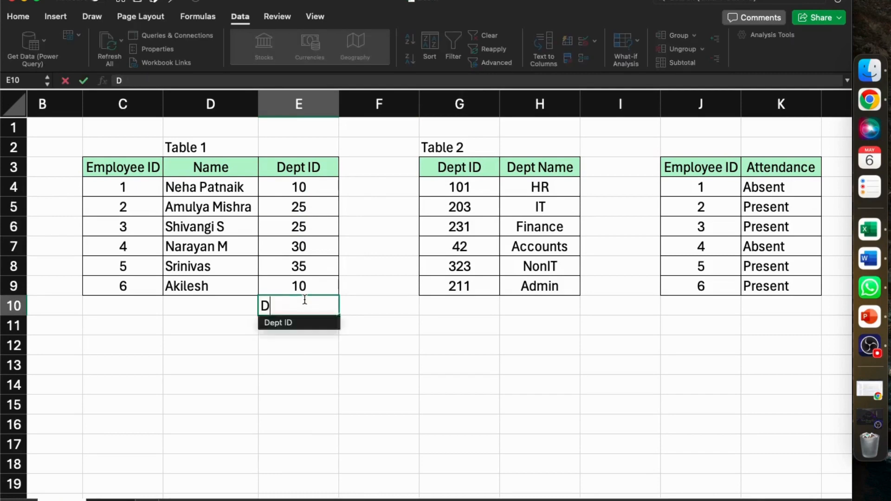
{"action": "type", "text": "MN"}
{"action": "key", "text": "BackSpace"}
{"action": "key", "text": "BackSpace"}
{"action": "type", "text": "N"}
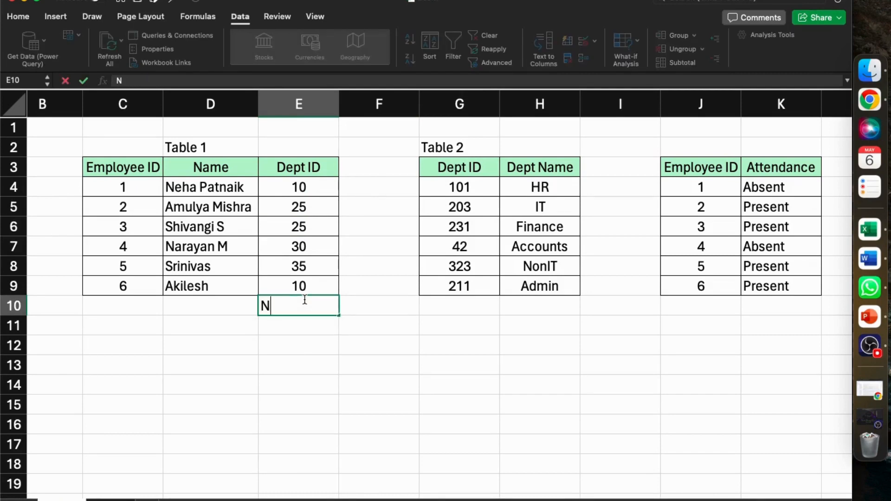
{"action": "type", "text": "ot Uniquw"}
{"action": "key", "text": "BackSpace"}
{"action": "type", "text": "e"}
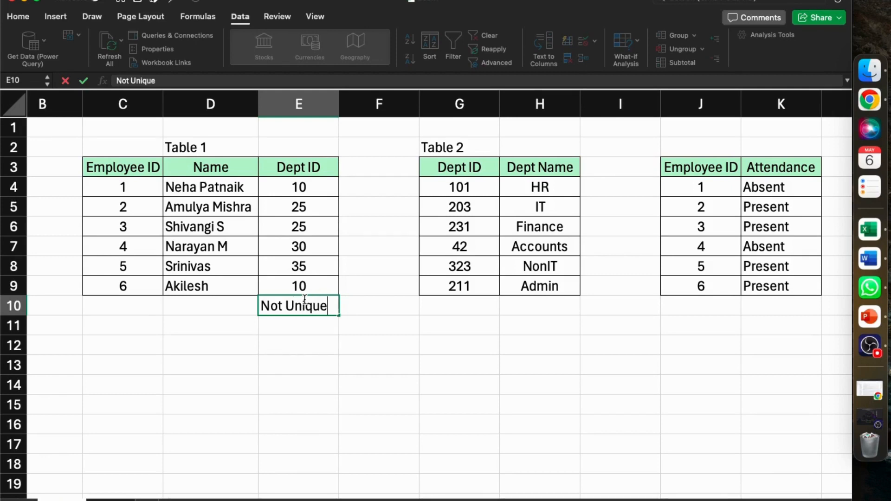
Step: Enter "Unique" in cell G10 and "One" in cell G11 beneath Table 2's Dept ID column
{"action": "left_click", "coordinate": [449, 292]}
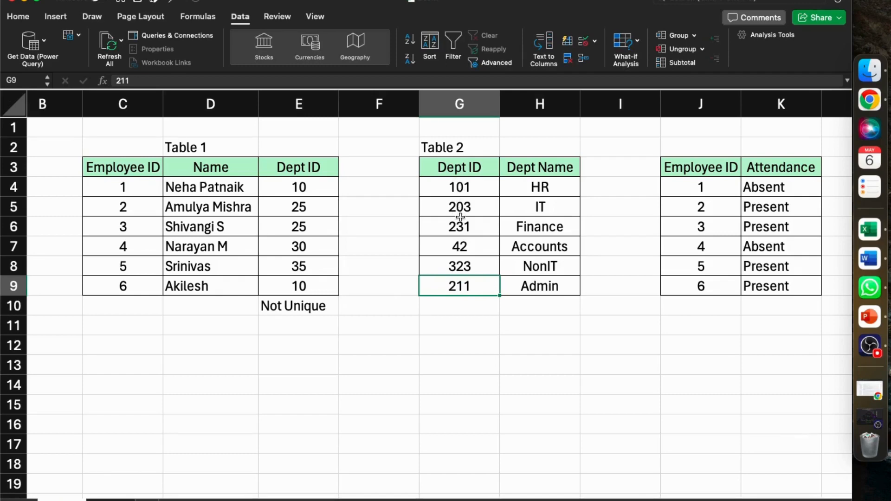
{"action": "left_click", "coordinate": [460, 307]}
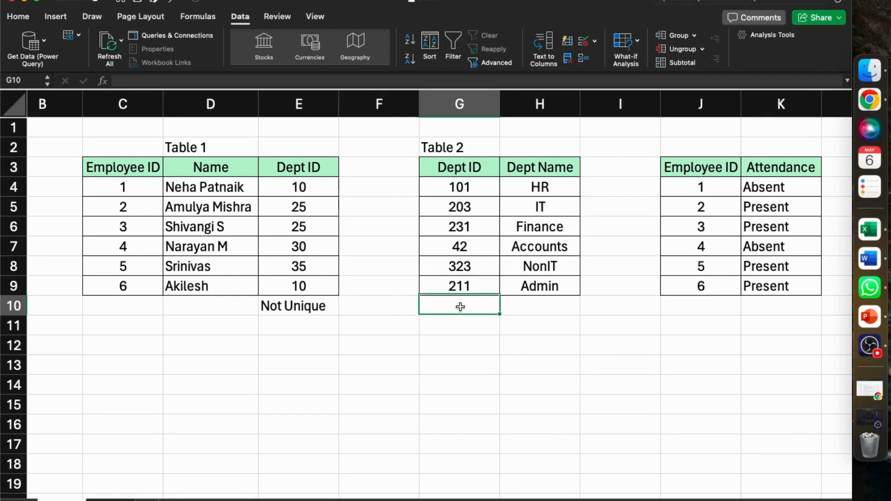
{"action": "type", "text": "Unique"}
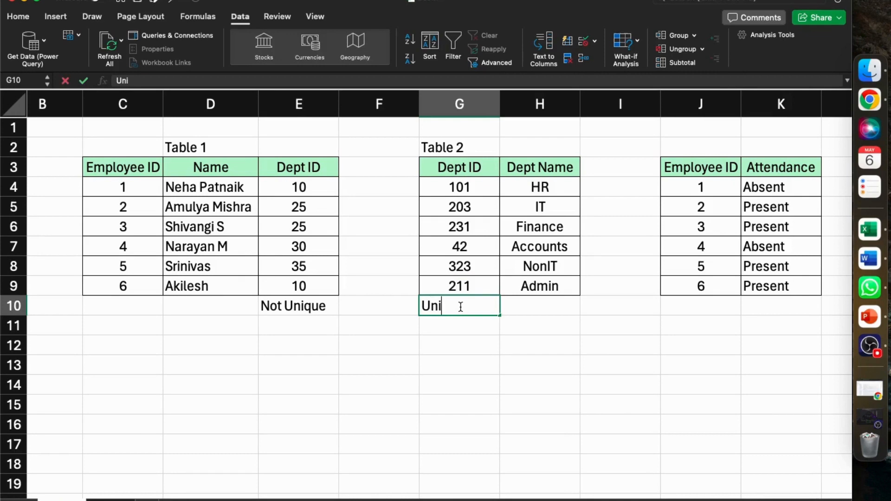
{"action": "left_click", "coordinate": [476, 331]}
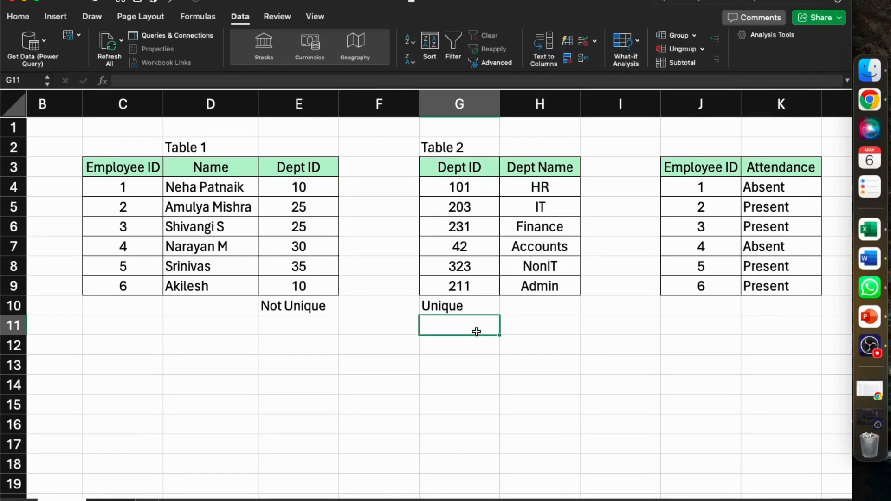
{"action": "type", "text": "One"}
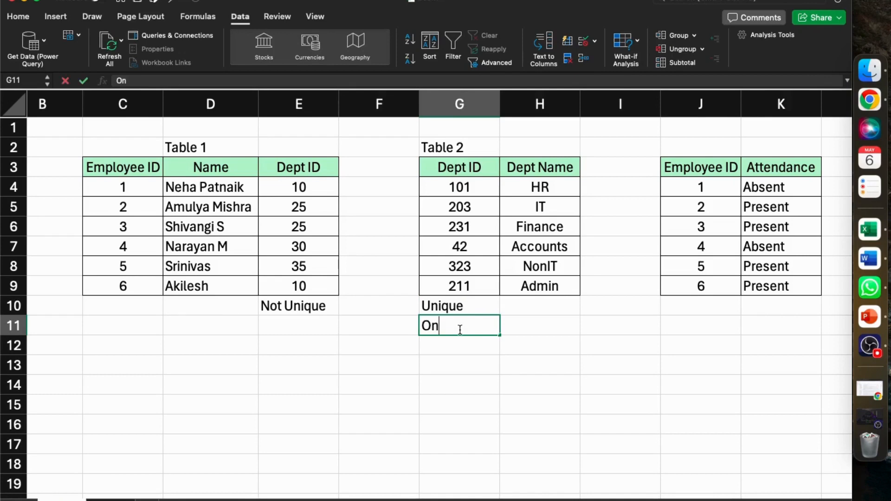
Step: Enter "Many" in cell E11 beneath the "Not Unique" note of Table 1
{"action": "left_click", "coordinate": [303, 323]}
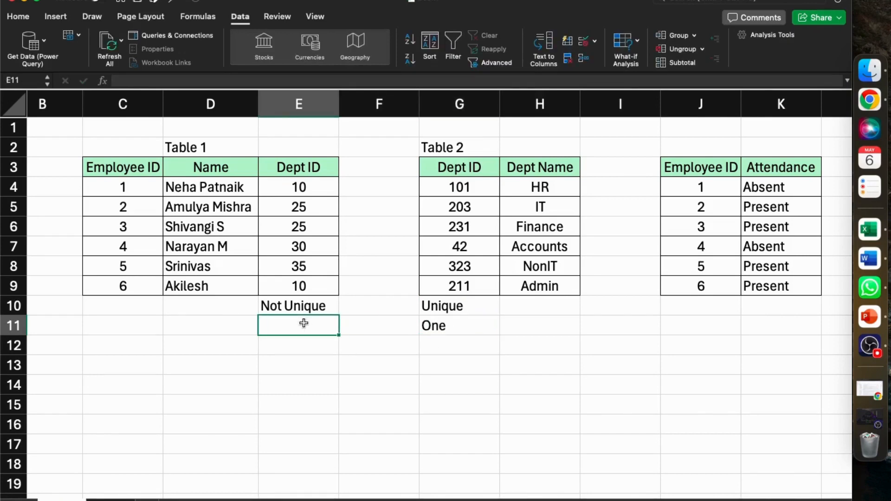
{"action": "type", "text": "Many"}
{"action": "left_click", "coordinate": [393, 325]}
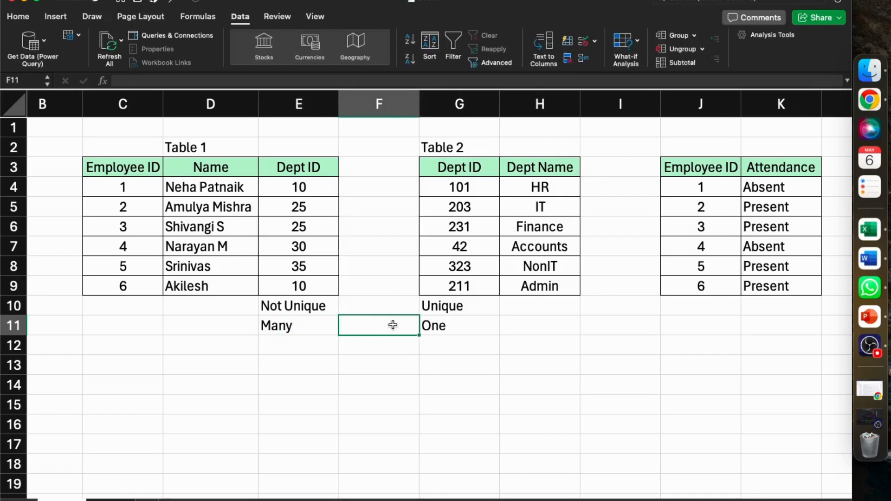
{"action": "left_click", "coordinate": [330, 349]}
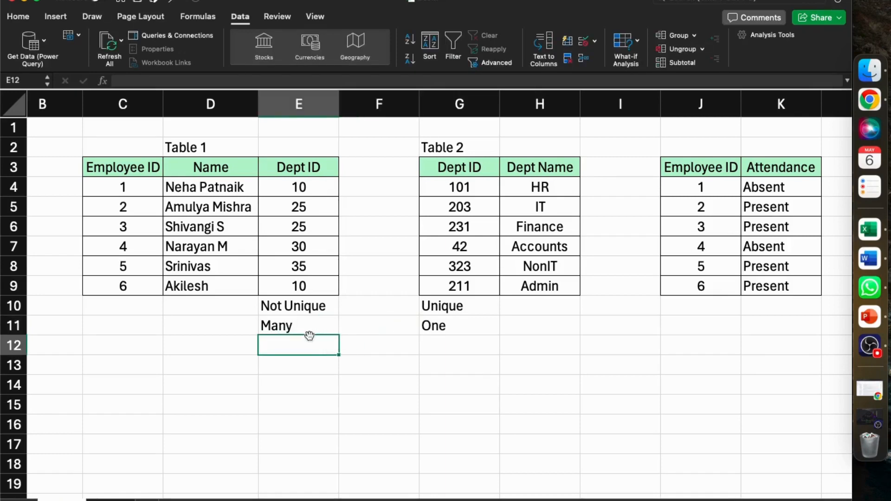
{"action": "left_click", "coordinate": [379, 360]}
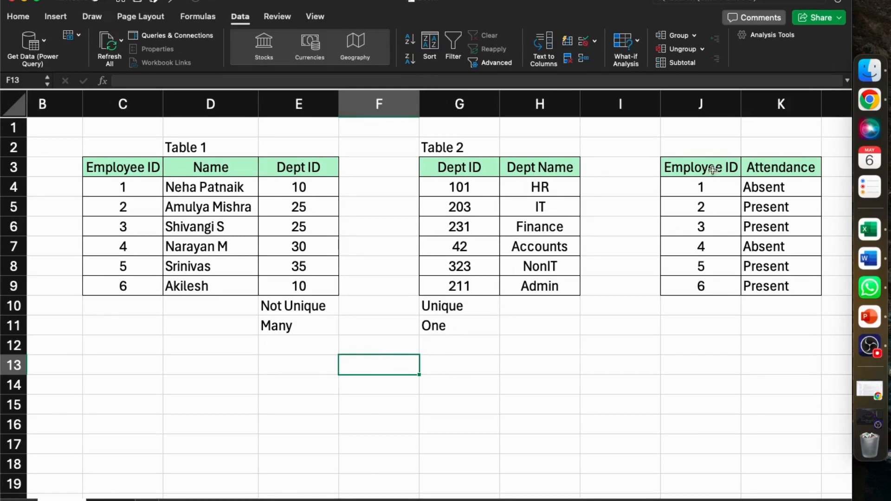
Step: Label the attendance table "Table 3" in cell J2
{"action": "left_click", "coordinate": [709, 142]}
{"action": "type", "text": "Tabl"}
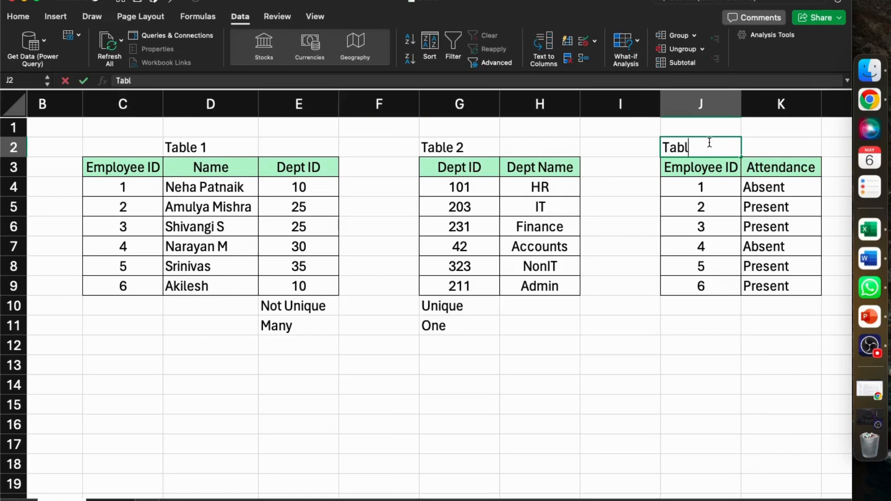
{"action": "type", "text": "e 3"}
{"action": "left_click", "coordinate": [745, 315]}
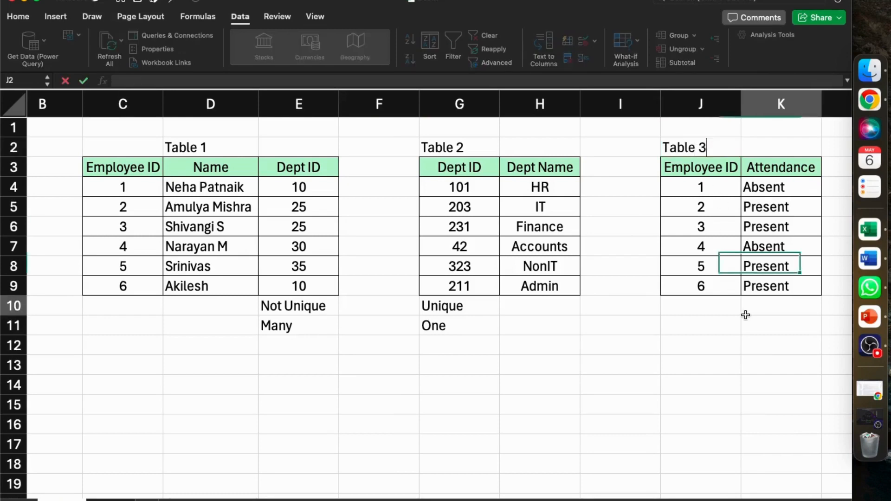
Step: Fill cells E11 through G11, spanning the "Many" and "One" notes, with red
{"action": "left_click", "coordinate": [293, 326]}
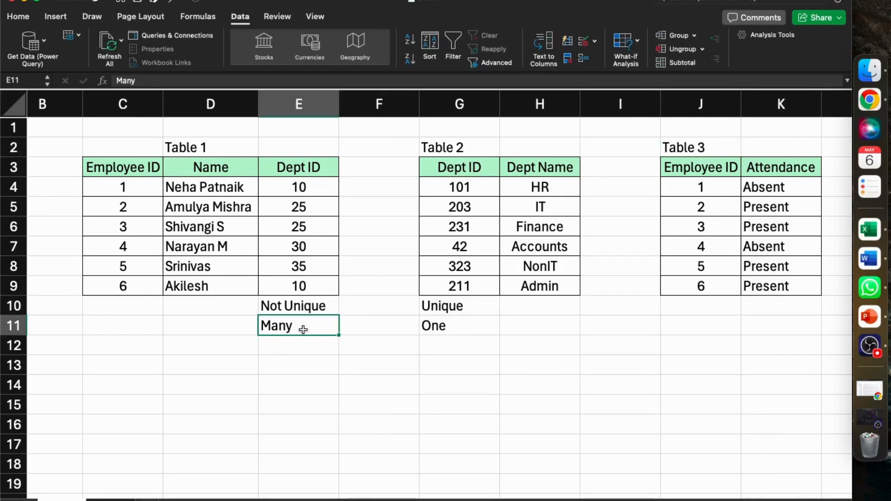
{"action": "left_click_drag", "start_coordinate": [303, 329], "coordinate": [452, 333]}
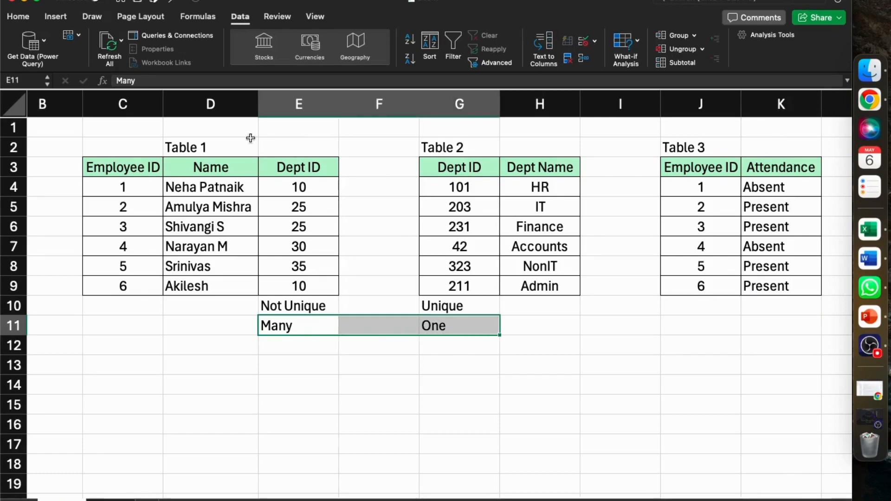
{"action": "left_click", "coordinate": [12, 19]}
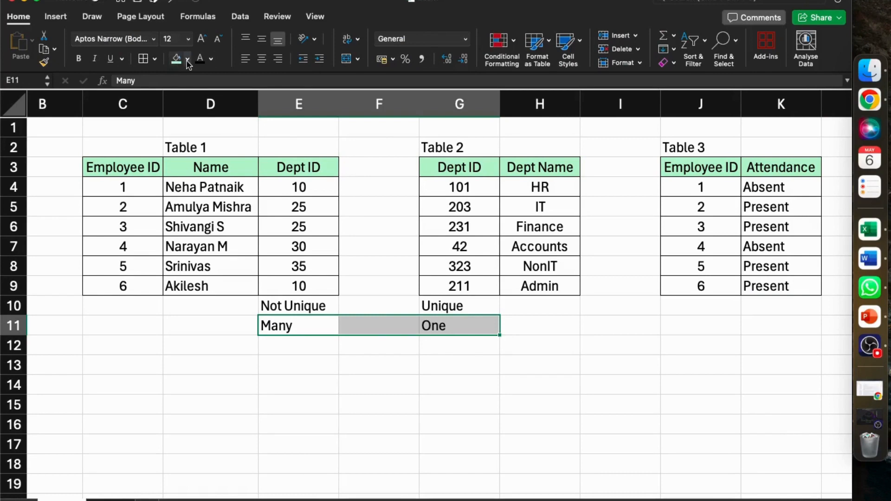
{"action": "left_click", "coordinate": [188, 59]}
{"action": "left_click", "coordinate": [188, 200]}
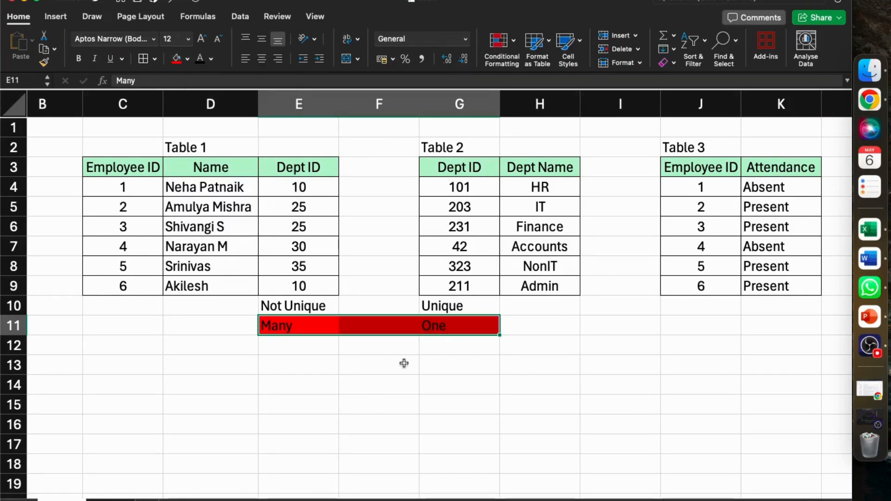
{"action": "left_click", "coordinate": [504, 383]}
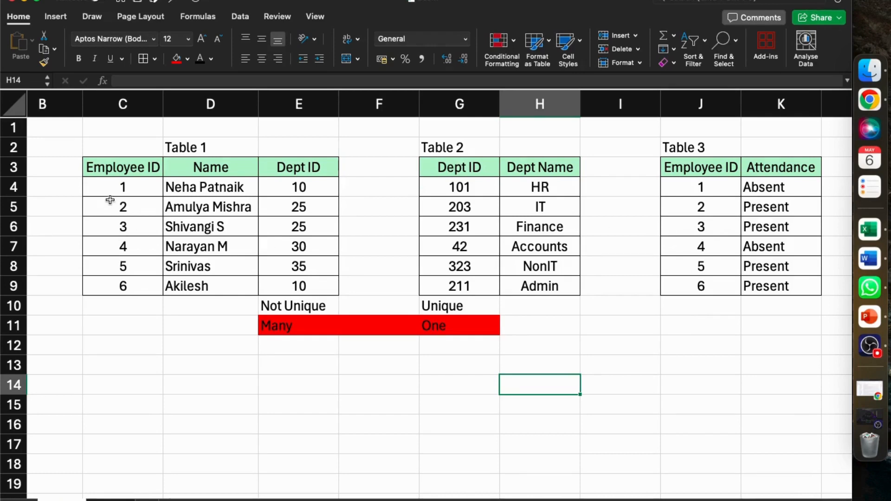
Step: Compare the Employee ID columns of Table 1 and Table 3, and enter "Unique" in cell C10 beneath Table 1's column
{"action": "left_click_drag", "start_coordinate": [128, 172], "coordinate": [139, 283]}
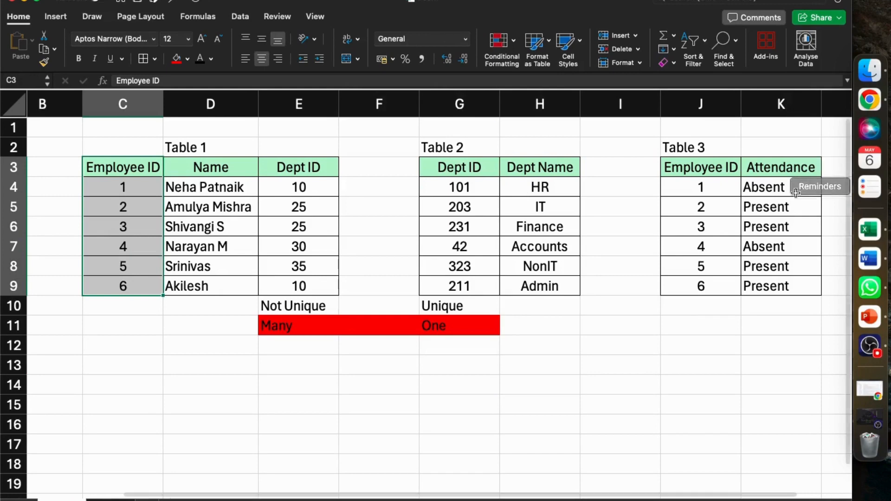
{"action": "left_click_drag", "start_coordinate": [707, 191], "coordinate": [716, 285]}
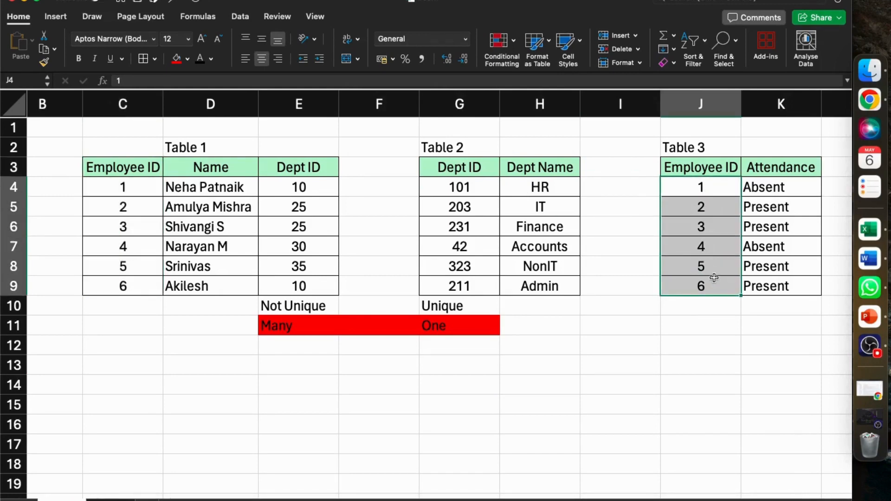
{"action": "left_click_drag", "start_coordinate": [123, 190], "coordinate": [127, 287]}
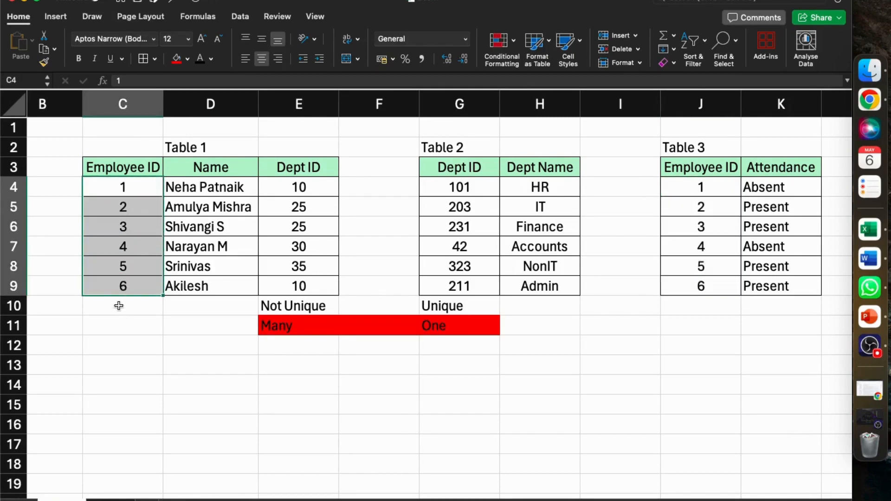
{"action": "left_click", "coordinate": [119, 306]}
{"action": "type", "text": "Uniquw"}
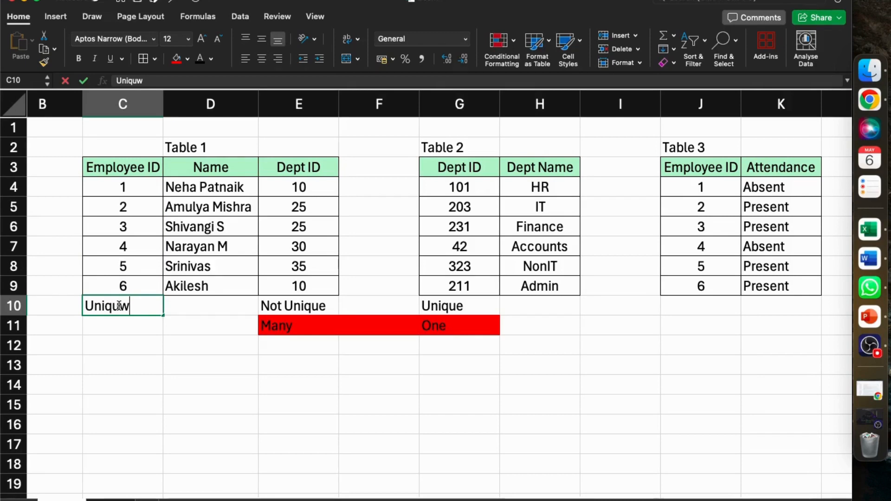
{"action": "key", "text": "BackSpace"}
{"action": "type", "text": "e"}
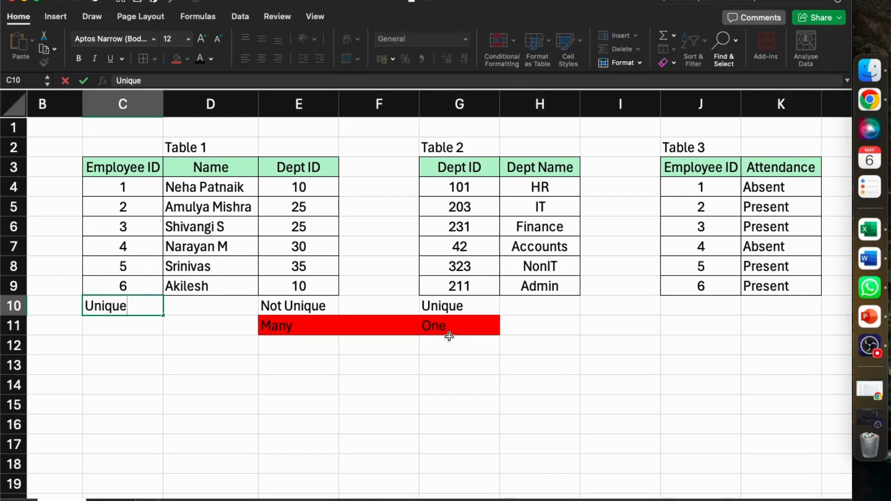
Step: Enter "Unique" in cell J10 beneath Table 3's Employee ID column
{"action": "left_click", "coordinate": [713, 311]}
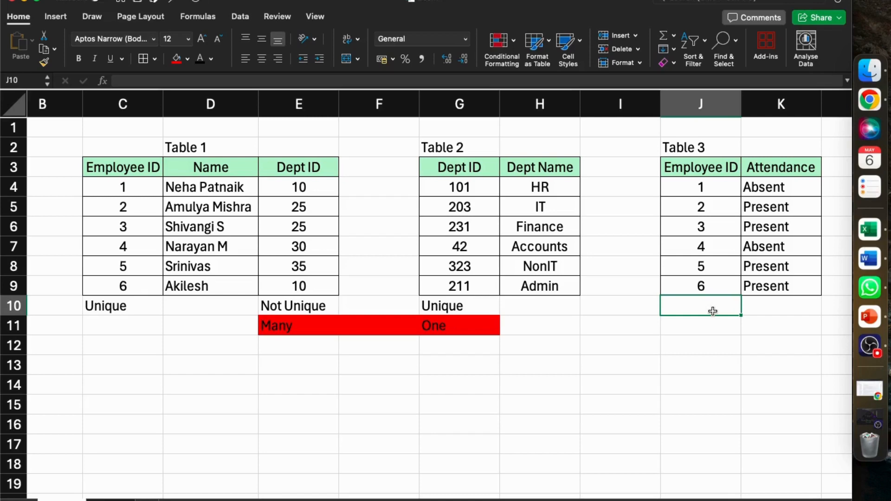
{"action": "type", "text": "Uni"}
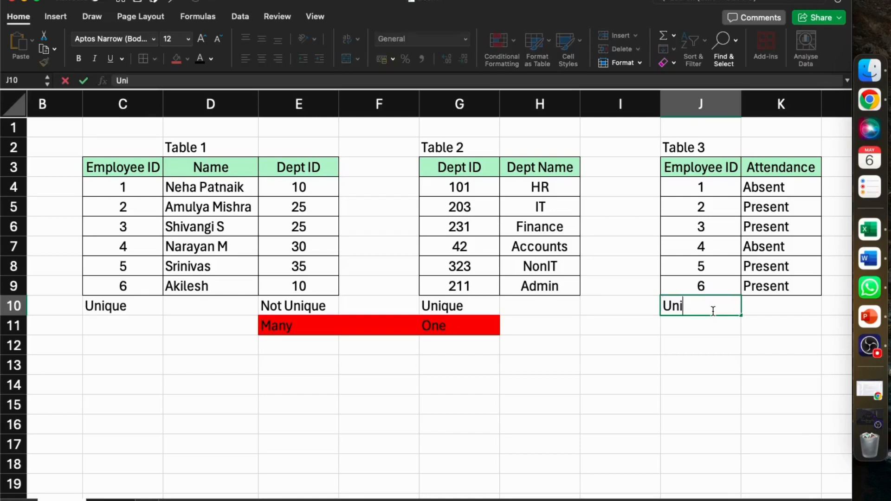
{"action": "type", "text": "que"}
{"action": "left_click", "coordinate": [686, 358]}
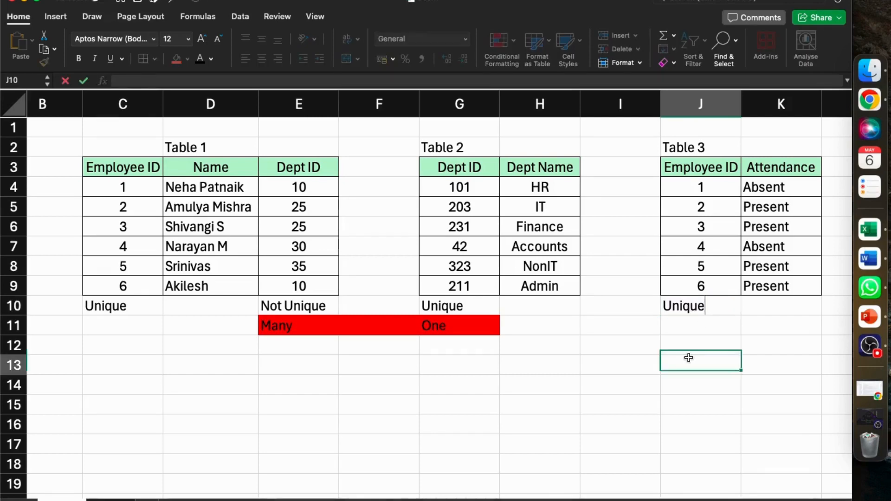
Step: Enter "One" in cells C13 and J13, below the Employee ID columns of Table 1 and Table 3
{"action": "left_click", "coordinate": [122, 368]}
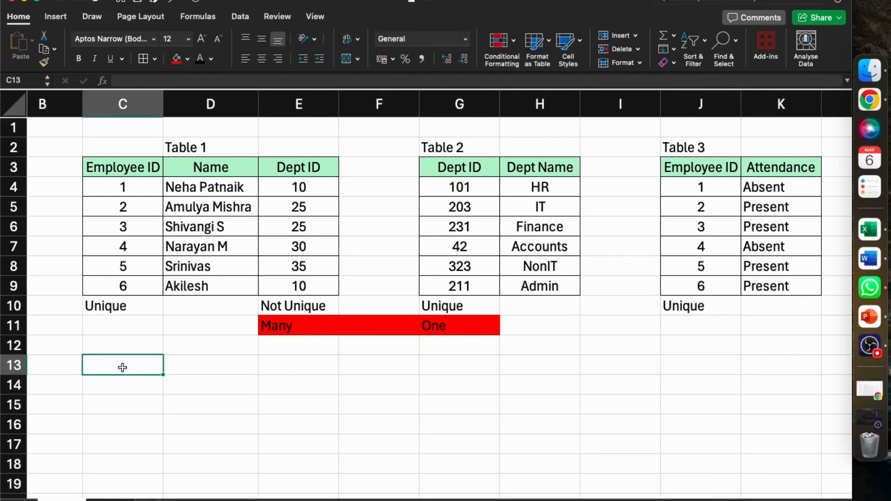
{"action": "type", "text": "One"}
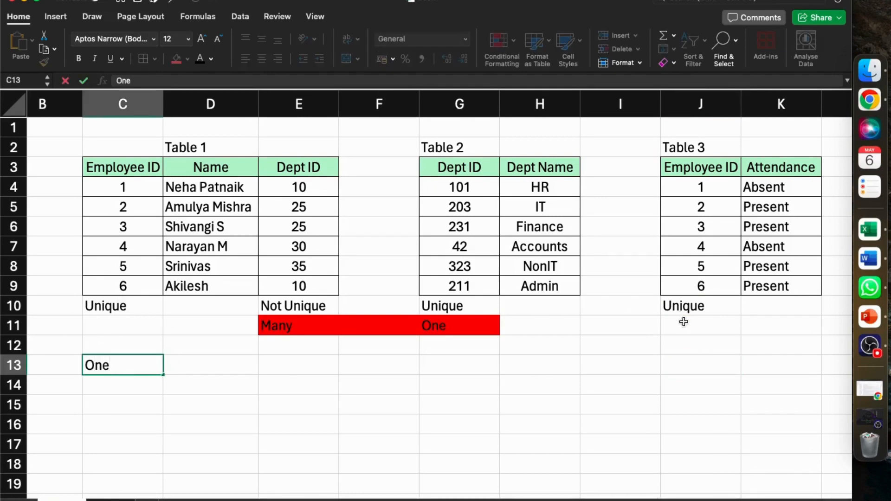
{"action": "left_click", "coordinate": [690, 360]}
{"action": "type", "text": "One"}
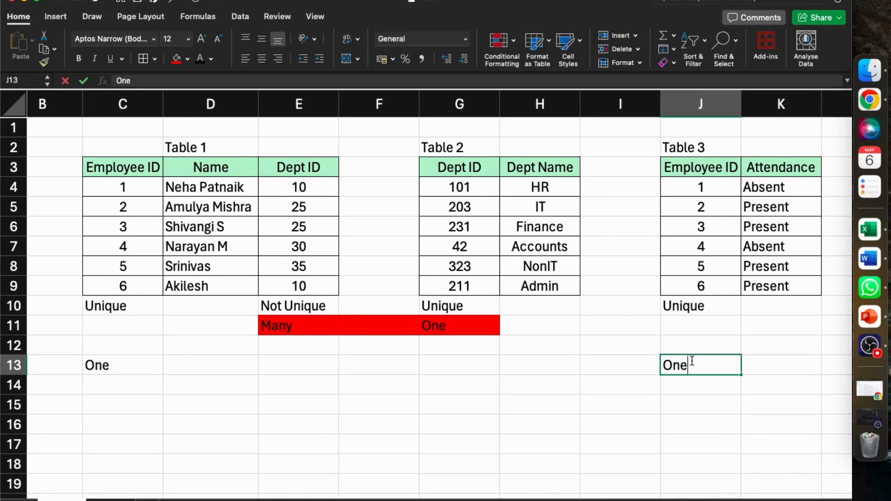
Step: Fill cells C13 through J13, spanning the two "One" notes, with red
{"action": "left_click_drag", "start_coordinate": [115, 365], "coordinate": [718, 370]}
{"action": "left_click", "coordinate": [176, 59]}
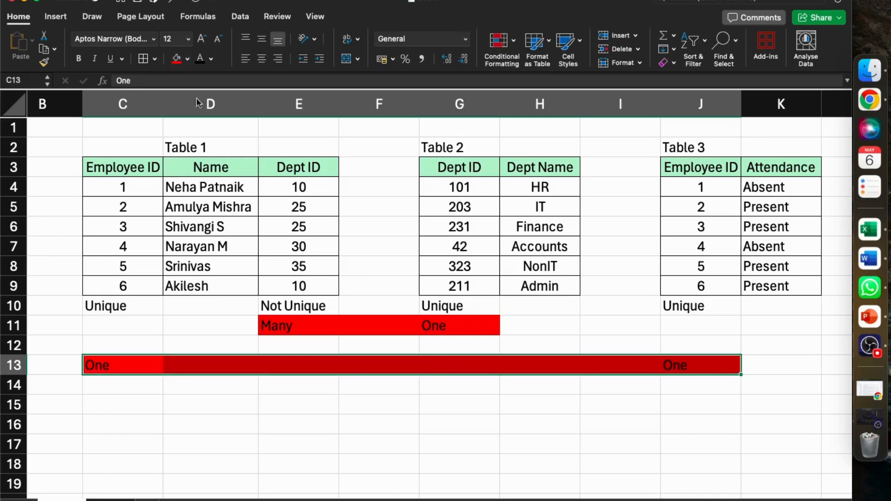
{"action": "left_click", "coordinate": [445, 366]}
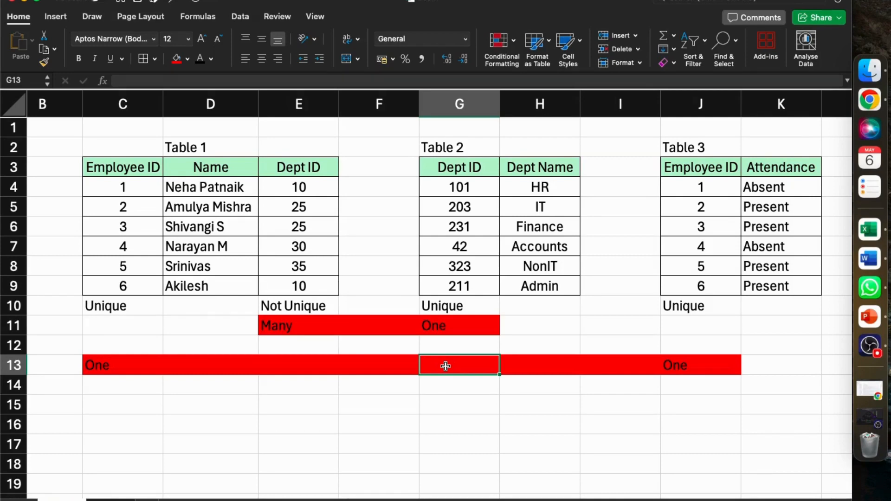
Step: Switch to the worksheet with the ID/Amount and ID/Value tables and label the Amount table "Table-4" in cell D2
{"action": "left_click", "coordinate": [109, 500]}
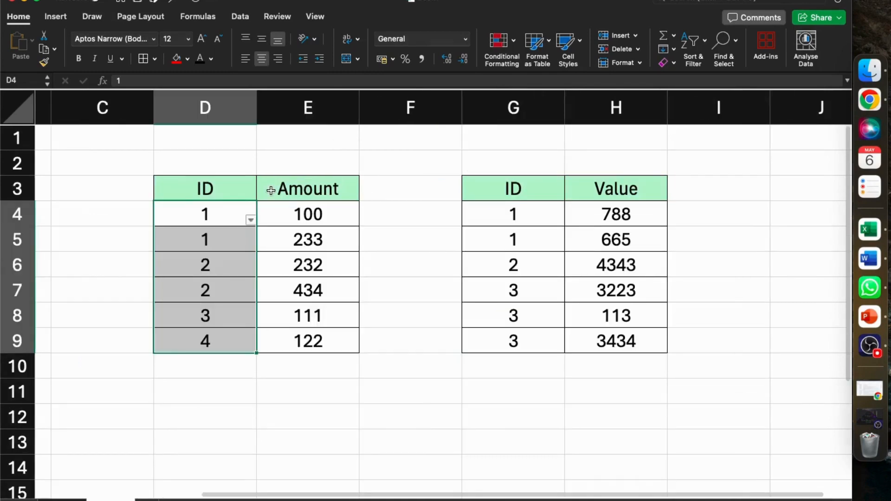
{"action": "left_click", "coordinate": [246, 164]}
{"action": "type", "text": "Tabke"}
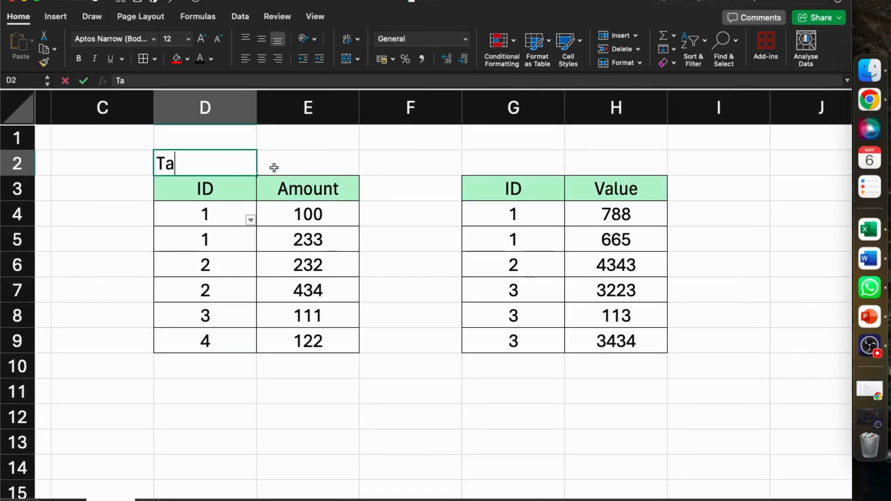
{"action": "key", "text": "BackSpace"}
{"action": "key", "text": "BackSpace"}
{"action": "type", "text": "le-4"}
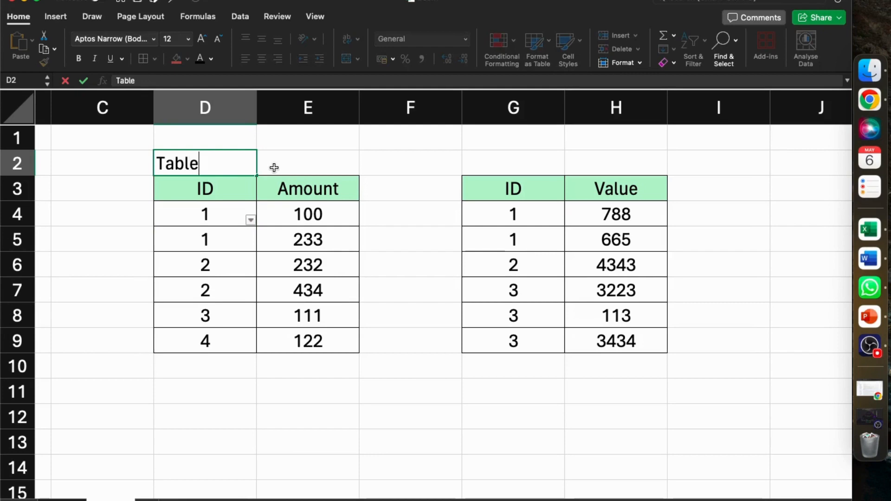
Step: Label the ID/Value table "Table-5" in cell G2
{"action": "left_click", "coordinate": [515, 157]}
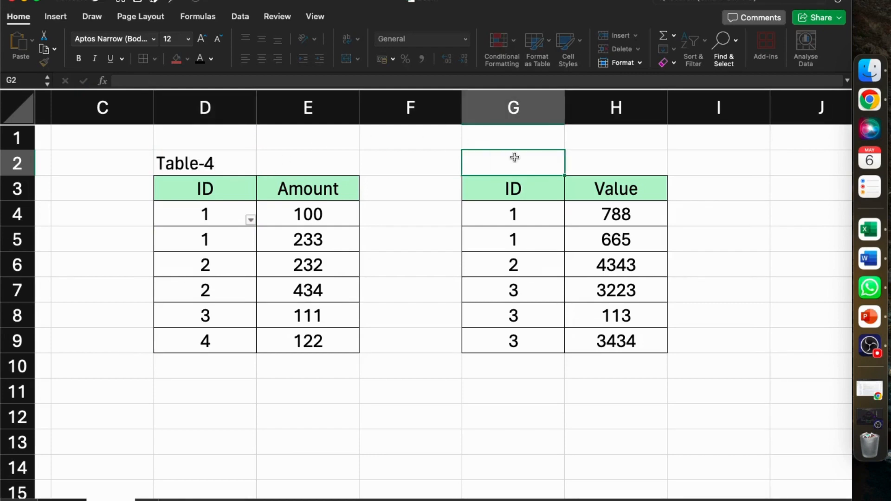
{"action": "type", "text": "Table"}
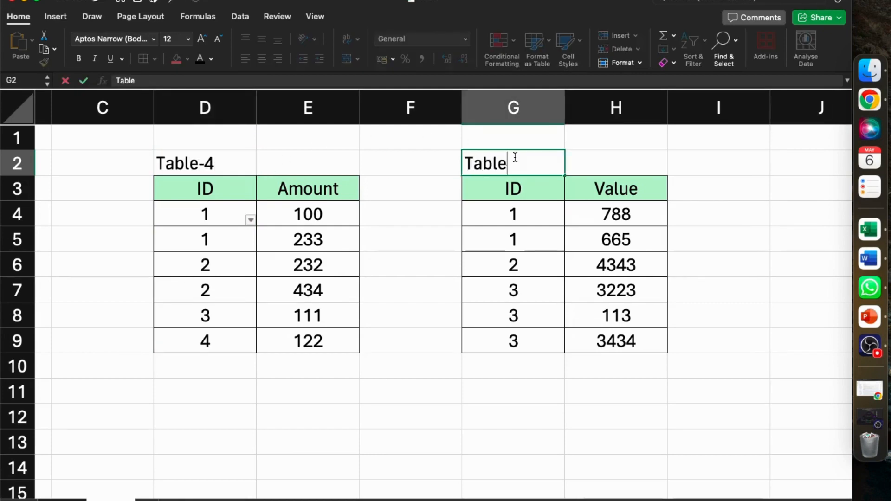
{"action": "type", "text": "-5"}
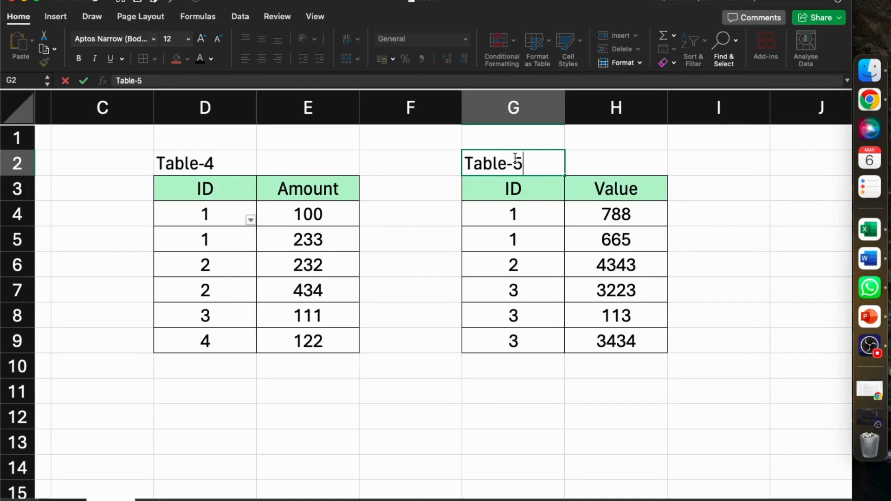
{"action": "left_click", "coordinate": [423, 283]}
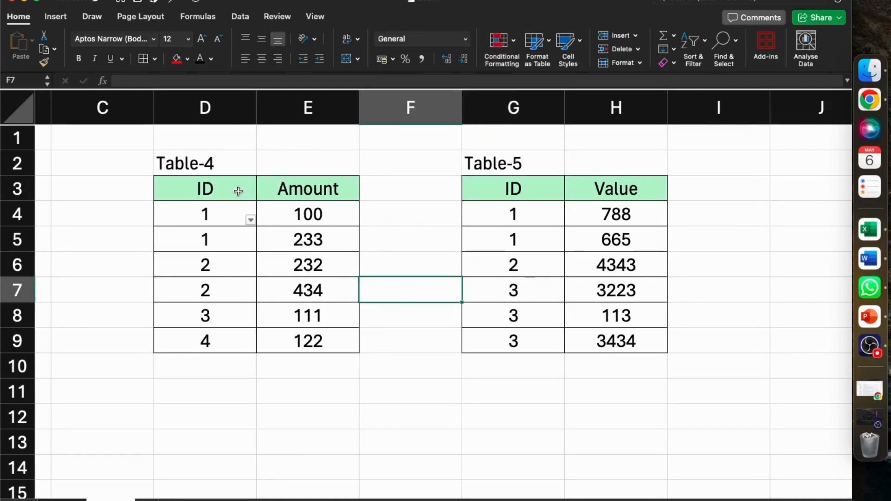
Step: Check Table-4's ID values and enter "Repeated" in cells D10 and G10 beneath both tables' ID columns
{"action": "left_click_drag", "start_coordinate": [213, 215], "coordinate": [218, 339]}
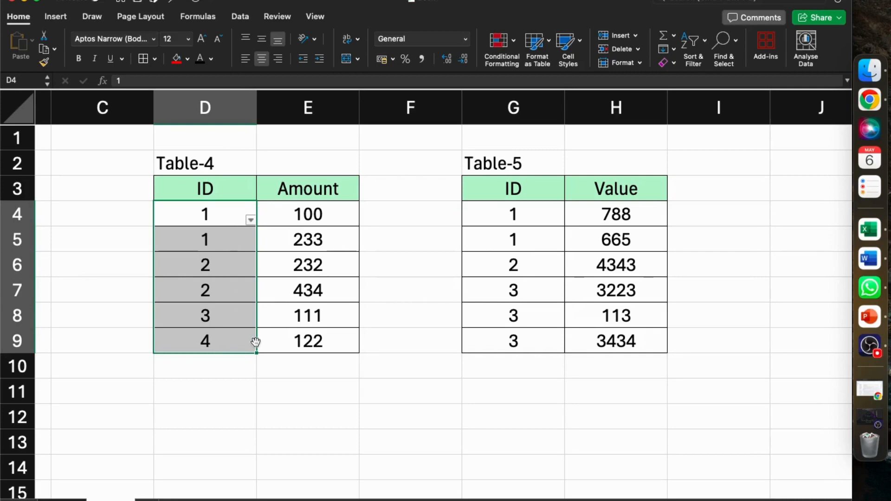
{"action": "left_click", "coordinate": [217, 367]}
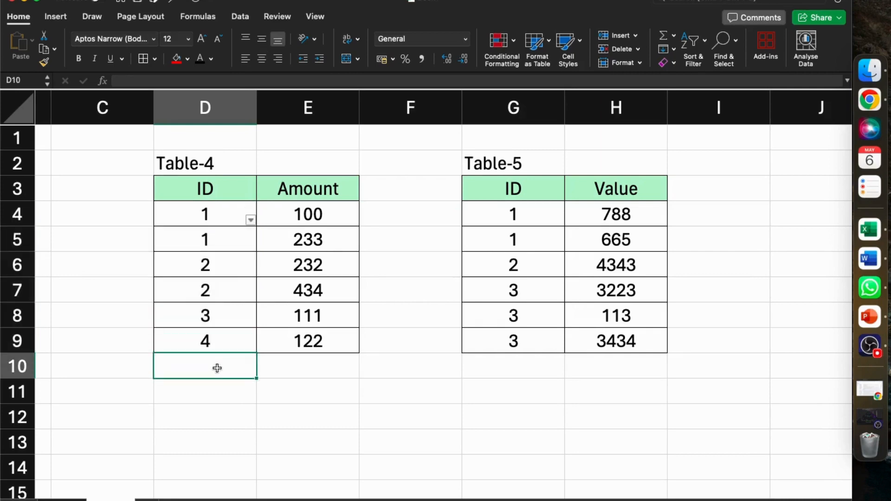
{"action": "type", "text": "Repeat"}
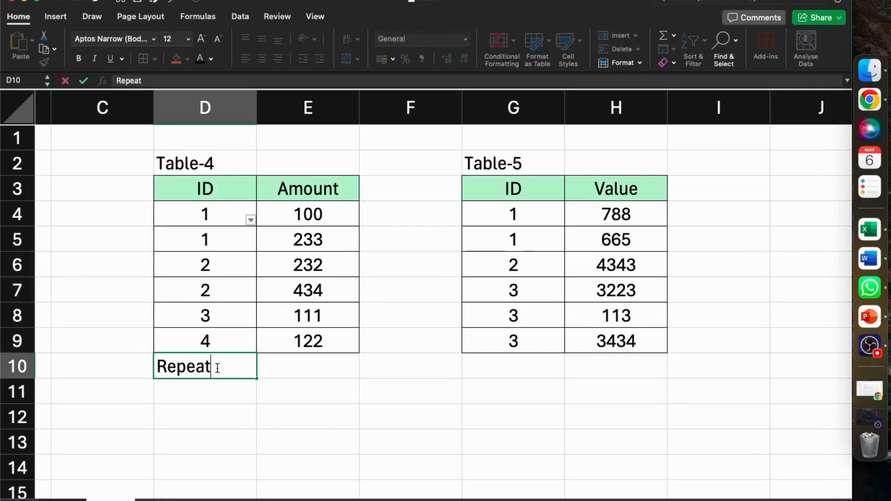
{"action": "type", "text": "ed"}
{"action": "double_click", "coordinate": [492, 368]}
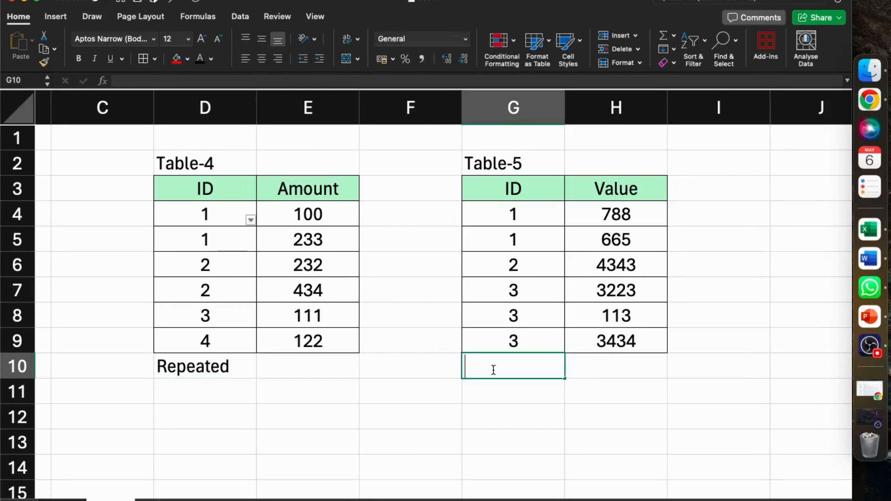
{"action": "type", "text": "Repeated"}
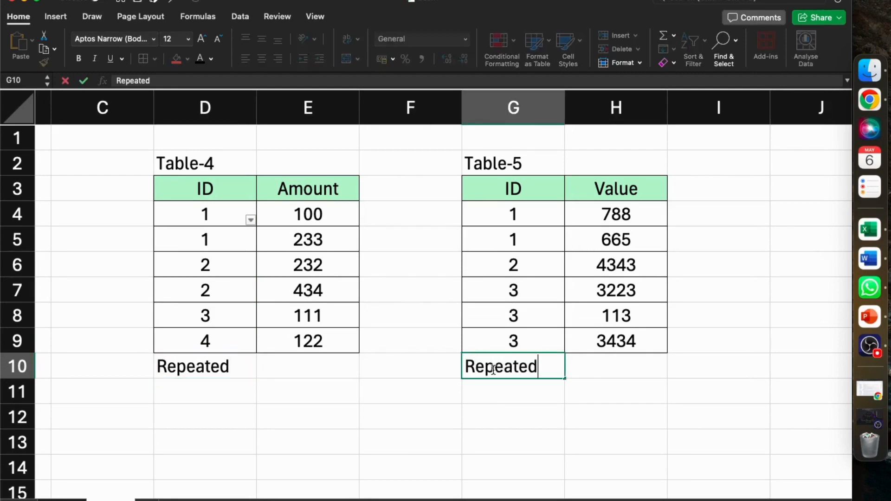
{"action": "left_click", "coordinate": [390, 365]}
Step: Enter "Many" in cells D11 and G11 and fill the range D11 through G11 with red
{"action": "left_click", "coordinate": [178, 393]}
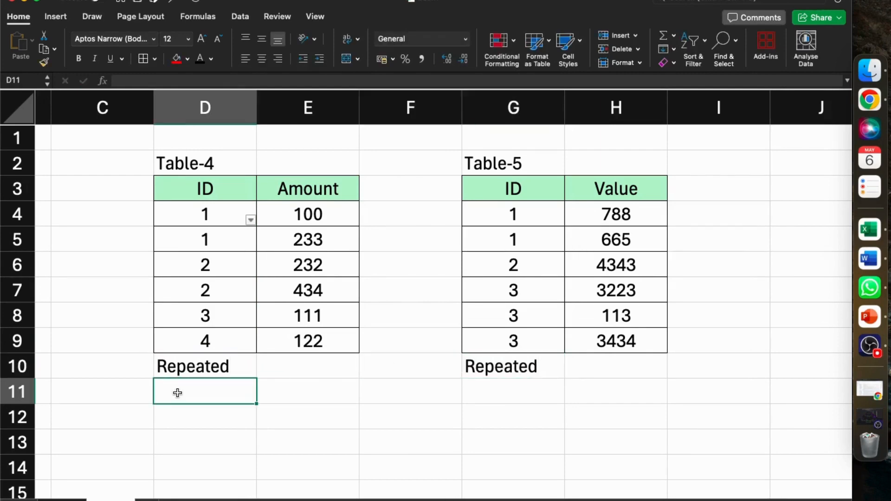
{"action": "type", "text": "Many"}
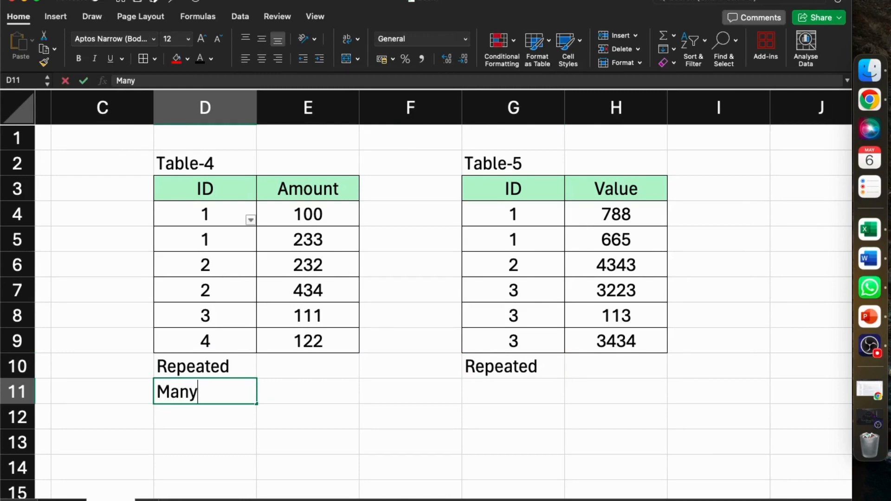
{"action": "left_click", "coordinate": [540, 380]}
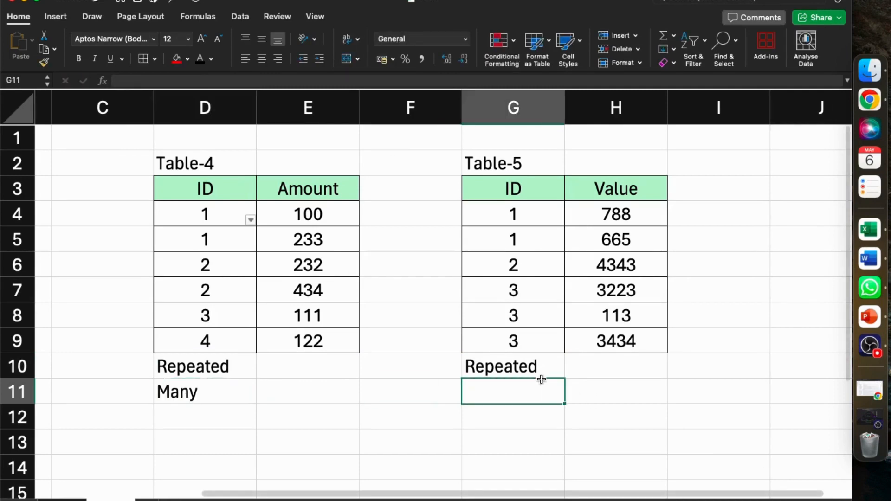
{"action": "type", "text": "Many"}
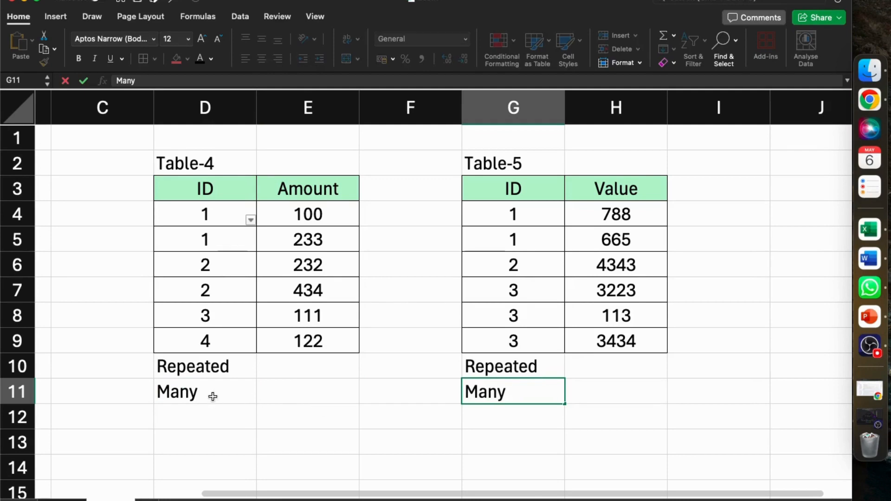
{"action": "mouse_move", "coordinate": [209, 395]}
{"action": "left_mouse_down"}
{"action": "mouse_move", "coordinate": [471, 408]}
{"action": "mouse_move", "coordinate": [493, 394]}
{"action": "left_mouse_up"}
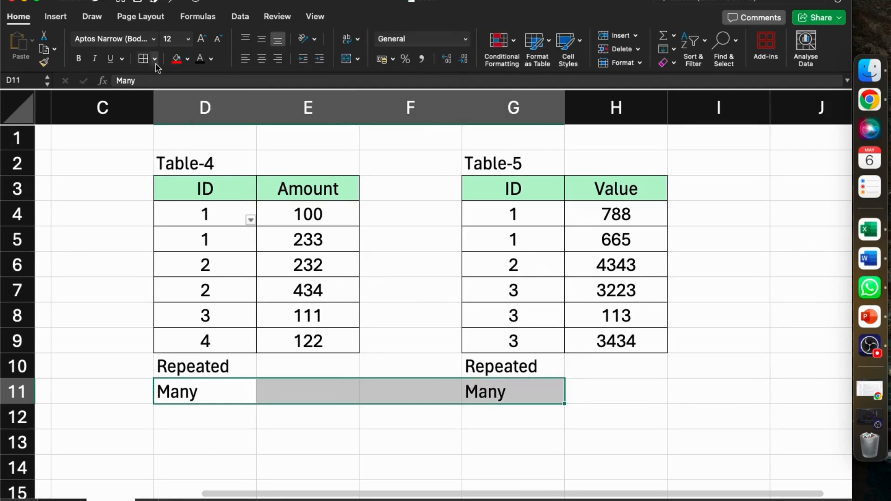
{"action": "left_click", "coordinate": [176, 58]}
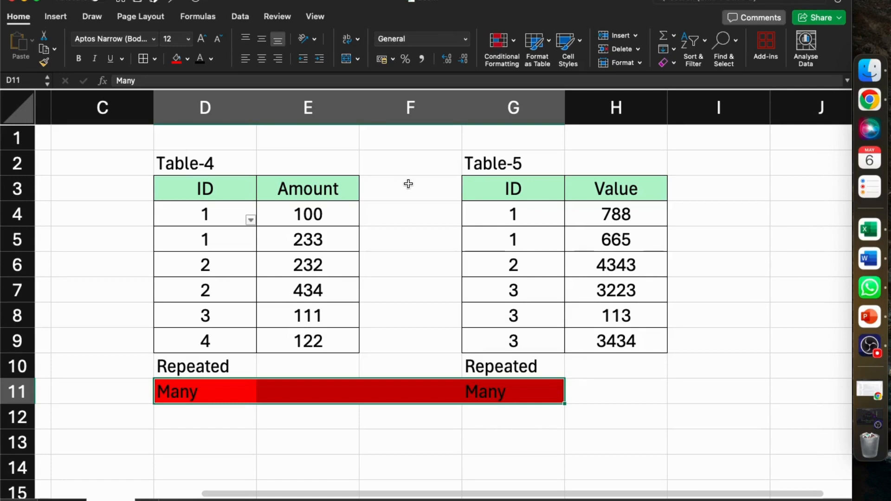
Step: Copy Table-4's ID values from D4:D9 and paste them starting at cell F12
{"action": "scroll", "coordinate": [376, 350], "scroll_direction": "down", "scroll_amount": 2}
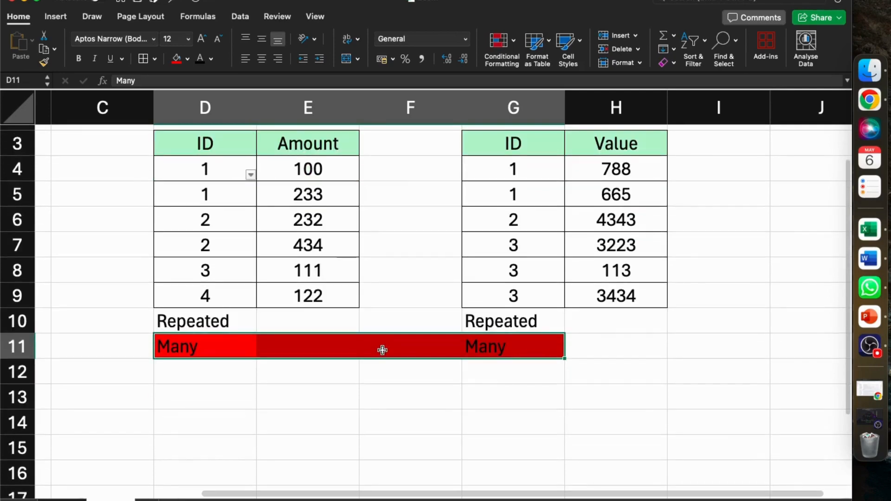
{"action": "left_click_drag", "start_coordinate": [210, 171], "coordinate": [210, 294]}
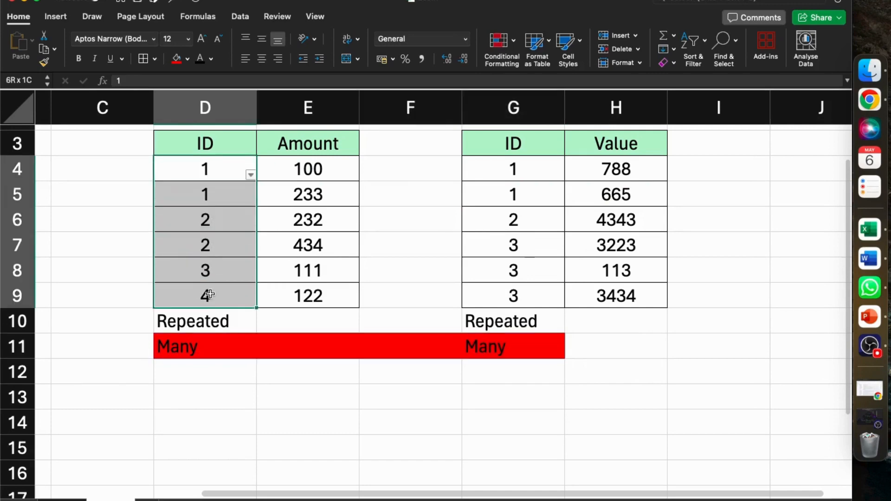
{"action": "right_click", "coordinate": [202, 168]}
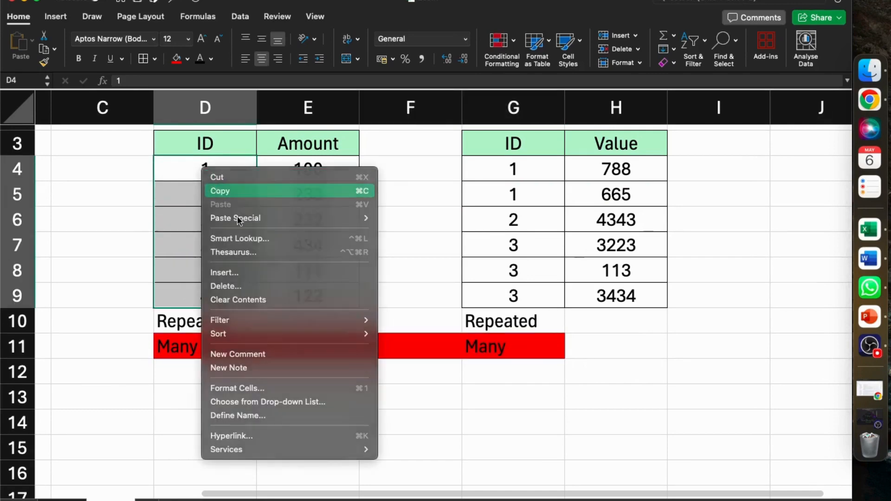
{"action": "left_click", "coordinate": [220, 191]}
{"action": "left_click", "coordinate": [389, 376]}
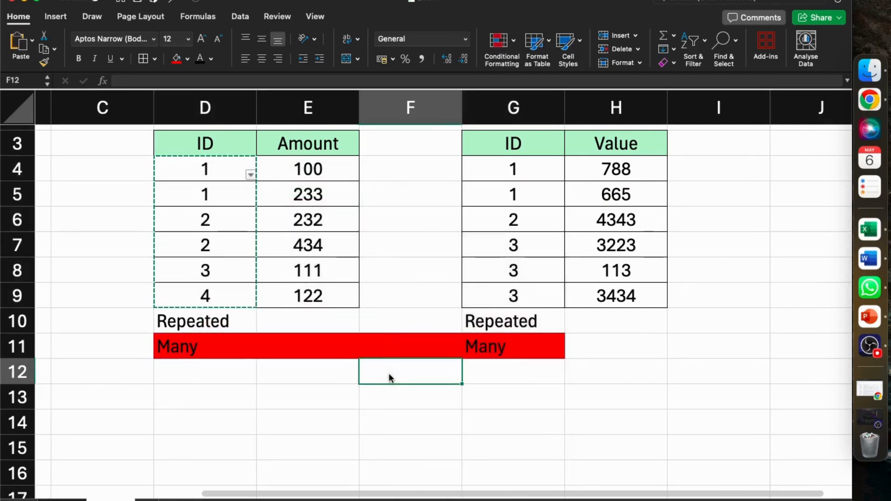
{"action": "right_click", "coordinate": [389, 377]}
{"action": "left_click", "coordinate": [423, 266]}
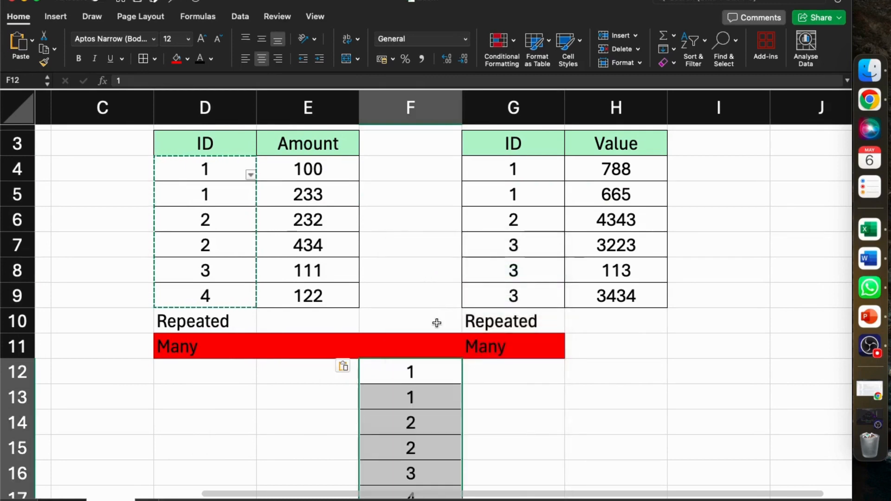
Step: Copy Table-5's ID values from G4:G9 and paste them starting at cell F18, directly below the copied Table-4 IDs
{"action": "left_click_drag", "start_coordinate": [513, 169], "coordinate": [515, 296]}
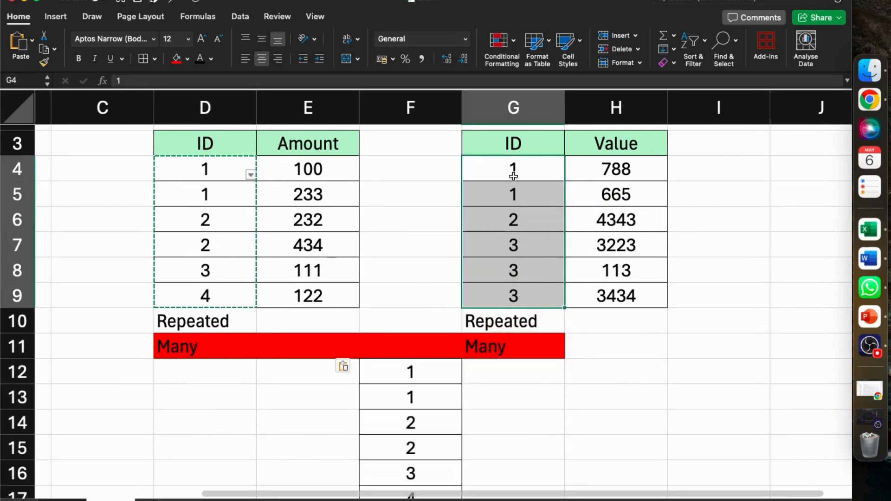
{"action": "right_click", "coordinate": [511, 169]}
{"action": "left_click", "coordinate": [529, 191]}
{"action": "scroll", "coordinate": [528, 205], "scroll_direction": "up", "scroll_amount": 2}
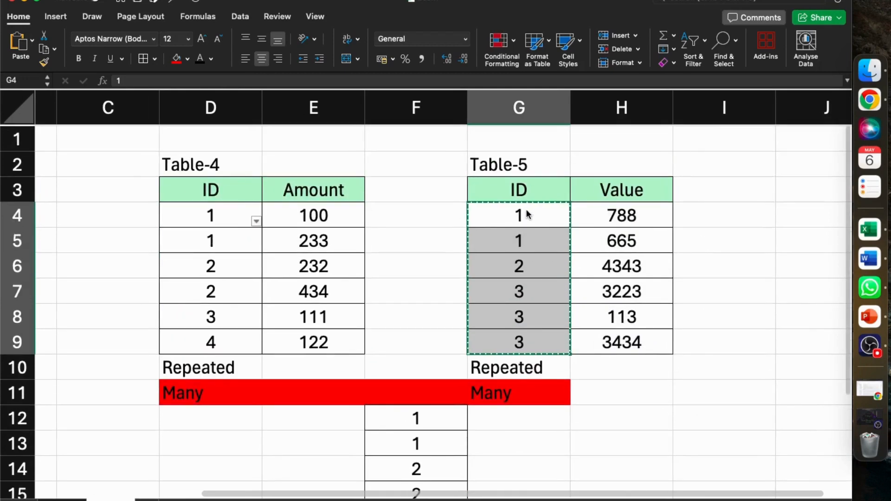
{"action": "scroll", "coordinate": [528, 214], "scroll_direction": "down", "scroll_amount": 5}
{"action": "left_click", "coordinate": [390, 345]}
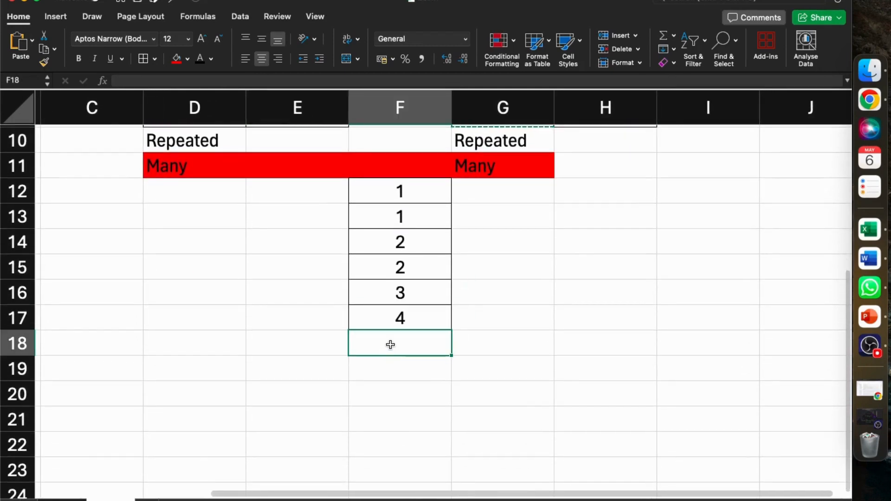
{"action": "right_click", "coordinate": [390, 345]}
{"action": "left_click", "coordinate": [421, 271]}
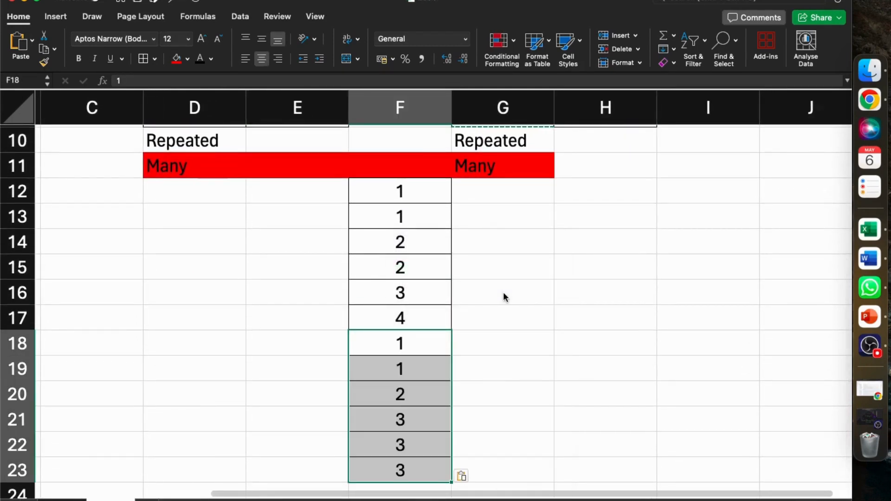
{"action": "scroll", "coordinate": [503, 293], "scroll_direction": "down", "scroll_amount": 1}
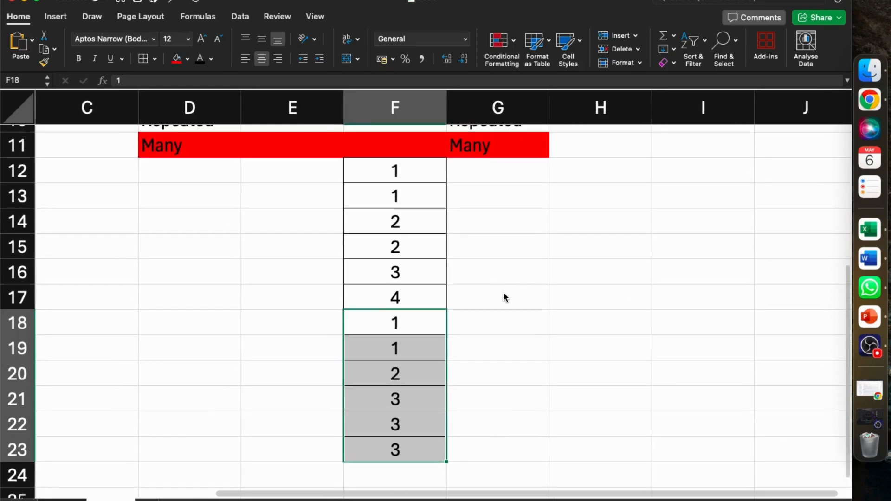
{"action": "left_click_drag", "start_coordinate": [402, 171], "coordinate": [425, 447]}
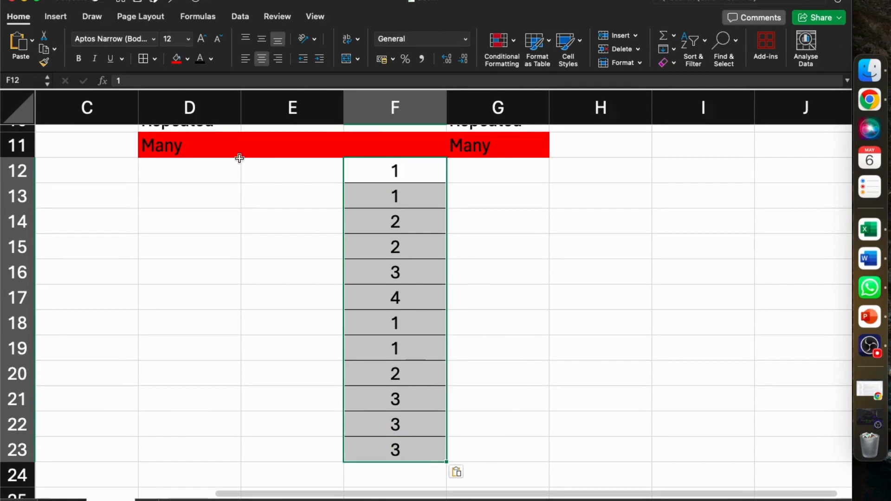
{"action": "left_click", "coordinate": [241, 19]}
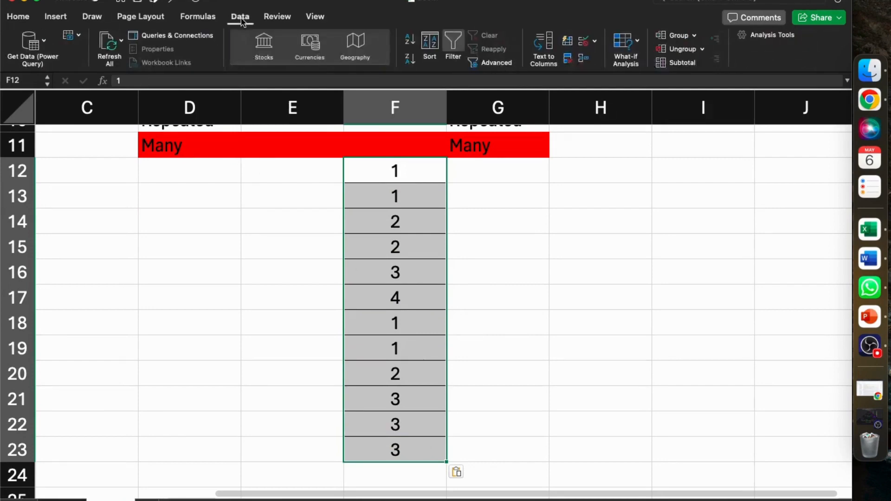
{"action": "left_click", "coordinate": [568, 58]}
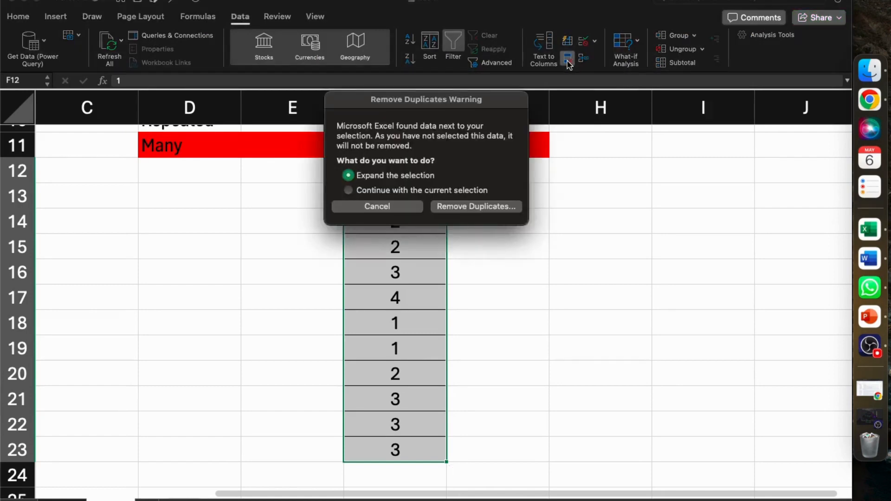
{"action": "left_click", "coordinate": [404, 207]}
{"action": "left_click", "coordinate": [563, 230]}
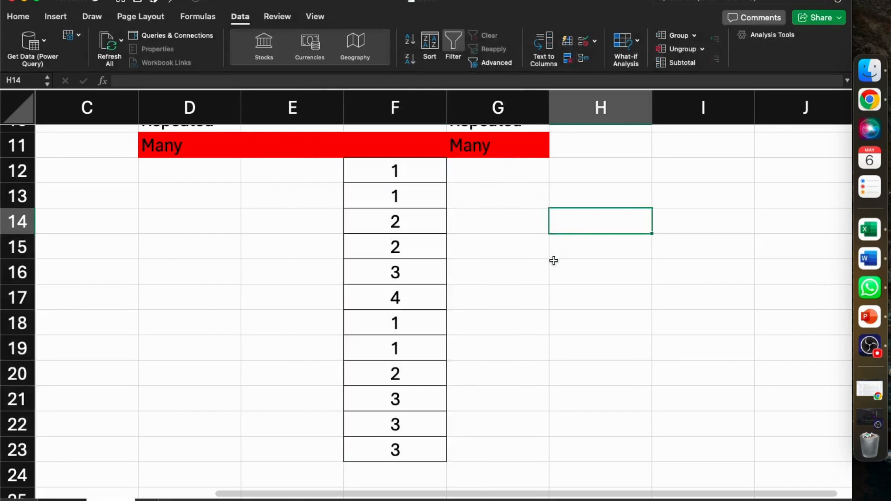
{"action": "left_click", "coordinate": [552, 262]}
{"action": "scroll", "coordinate": [472, 291], "scroll_direction": "up", "scroll_amount": 5}
{"action": "scroll", "coordinate": [472, 290], "scroll_direction": "down", "scroll_amount": 5}
Step: Remove duplicates from the combined ID list in F12:F23, expanding the selection and comparing all columns D through H
{"action": "left_click_drag", "start_coordinate": [408, 254], "coordinate": [398, 436]}
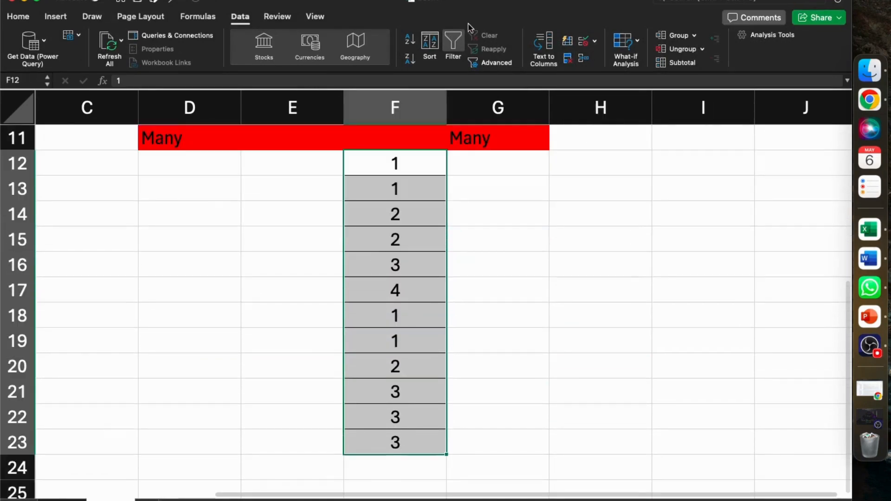
{"action": "left_click", "coordinate": [568, 58]}
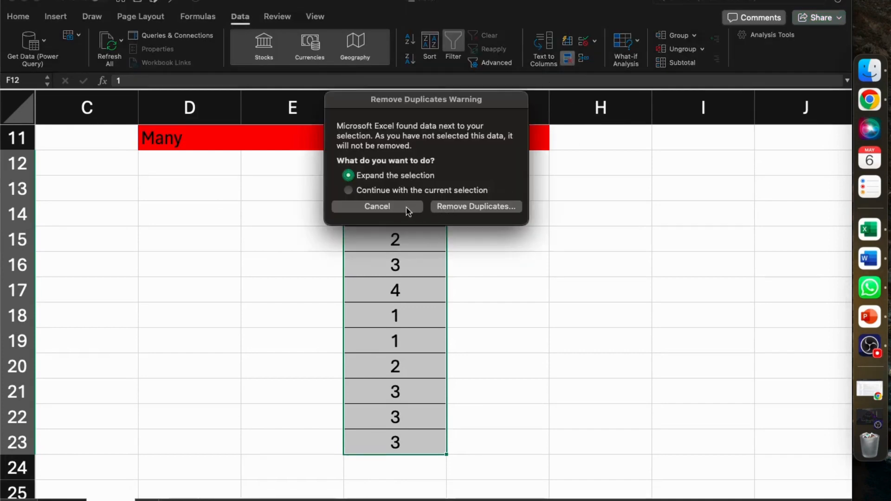
{"action": "left_click", "coordinate": [464, 205]}
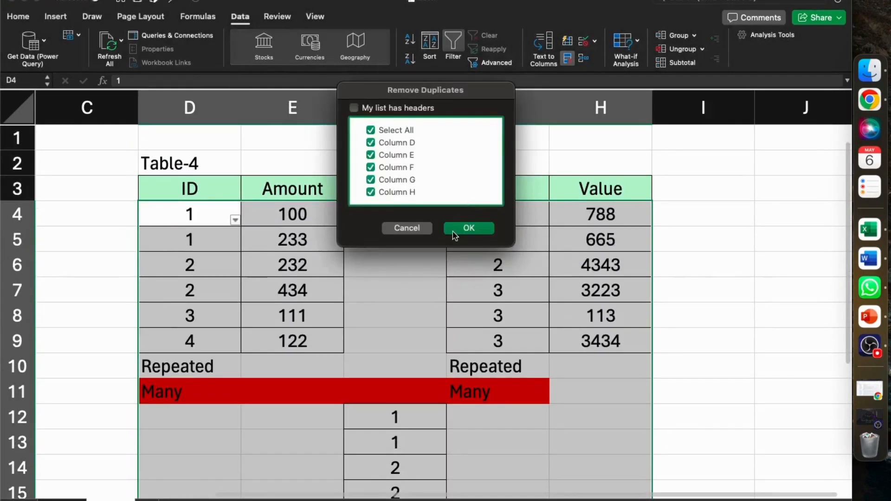
{"action": "left_click", "coordinate": [460, 228]}
{"action": "left_click", "coordinate": [425, 219]}
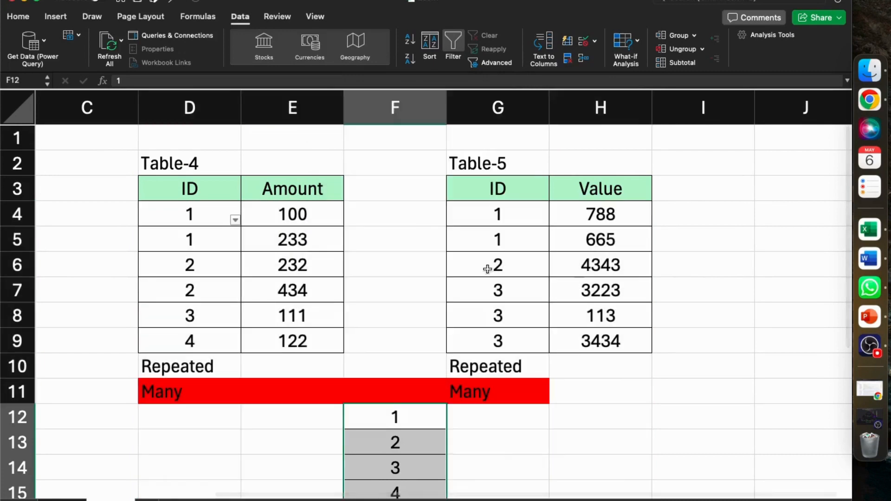
{"action": "scroll", "coordinate": [682, 311], "scroll_direction": "down", "scroll_amount": 5}
{"action": "left_click", "coordinate": [612, 312]}
{"action": "scroll", "coordinate": [428, 340], "scroll_direction": "up", "scroll_amount": 1}
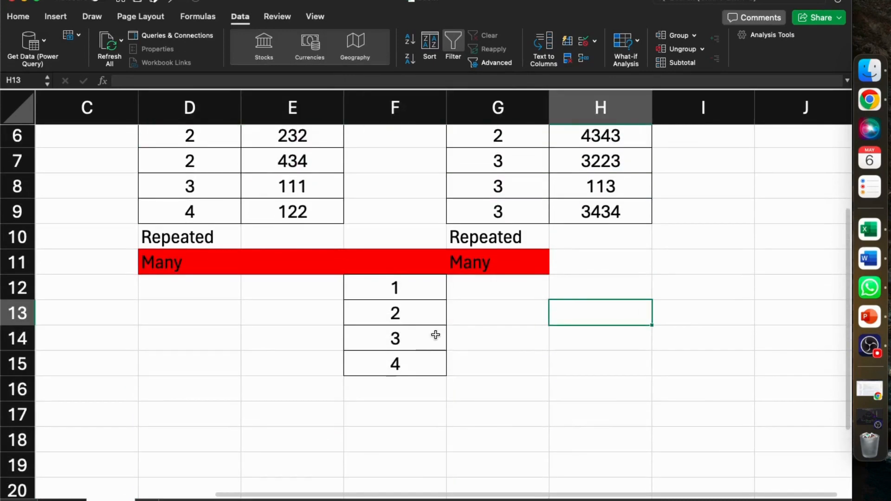
{"action": "scroll", "coordinate": [447, 320], "scroll_direction": "down", "scroll_amount": 1}
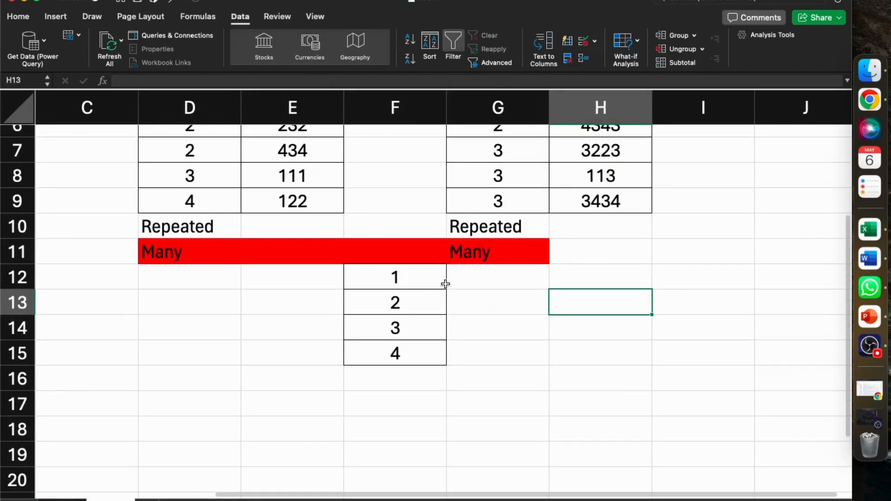
Step: Enter "Bridge Table" in cell G13 beside the list of unique IDs
{"action": "left_click_drag", "start_coordinate": [457, 276], "coordinate": [467, 303]}
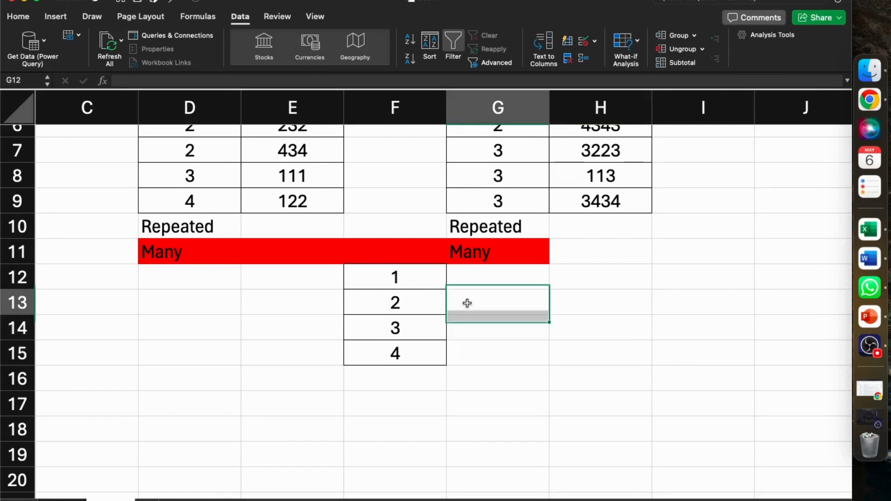
{"action": "left_click", "coordinate": [467, 302]}
{"action": "type", "text": "Brid"}
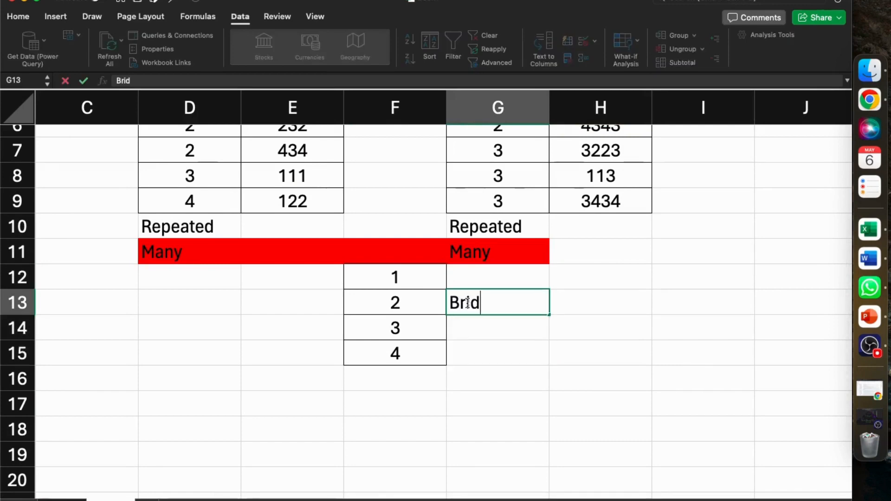
{"action": "type", "text": "ge Table"}
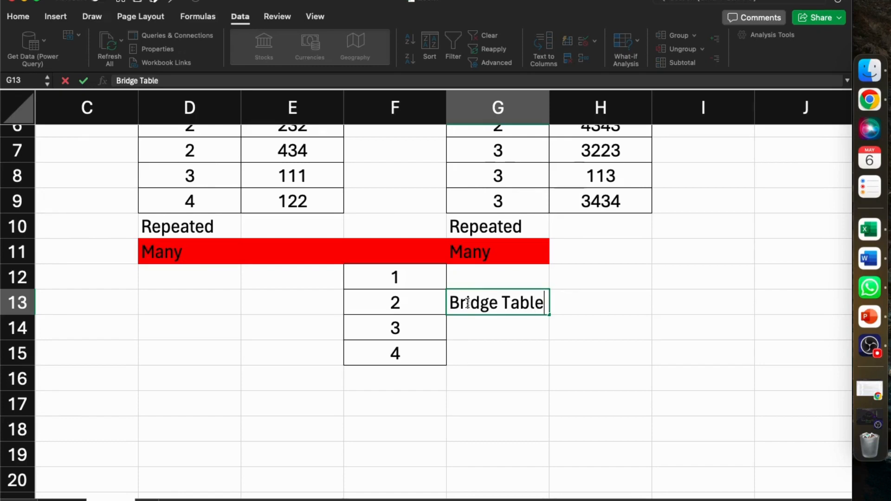
{"action": "left_click", "coordinate": [736, 319]}
Step: Compare the ID columns of Table-4 and Table-5 with the bridge table's ID list in column F
{"action": "scroll", "coordinate": [346, 299], "scroll_direction": "up", "scroll_amount": 3}
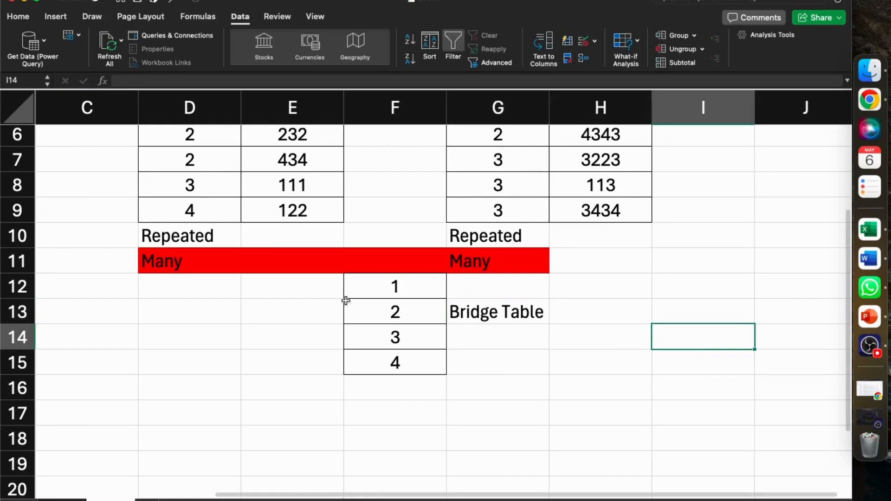
{"action": "scroll", "coordinate": [608, 163], "scroll_direction": "up", "scroll_amount": 3}
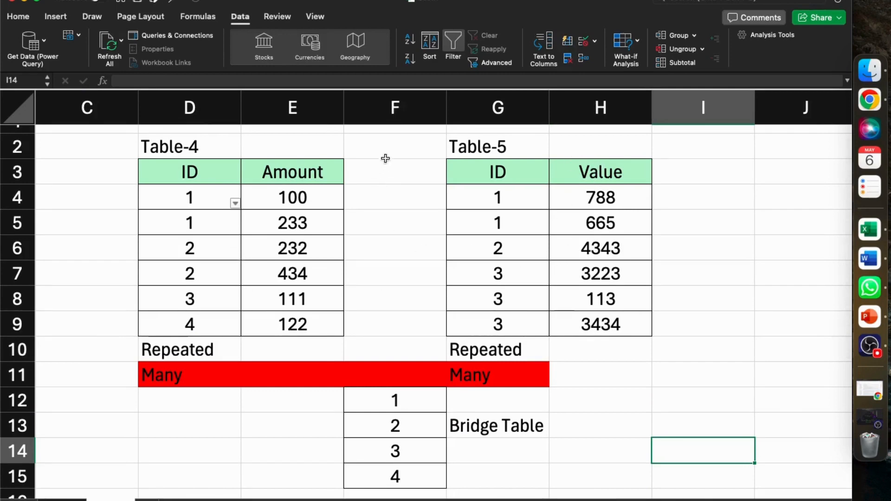
{"action": "left_click_drag", "start_coordinate": [384, 154], "coordinate": [407, 346]}
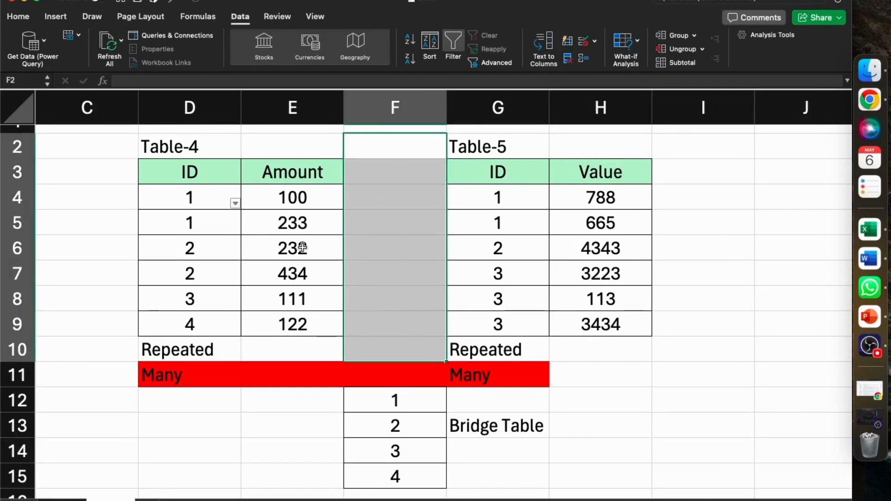
{"action": "scroll", "coordinate": [330, 276], "scroll_direction": "down", "scroll_amount": 1}
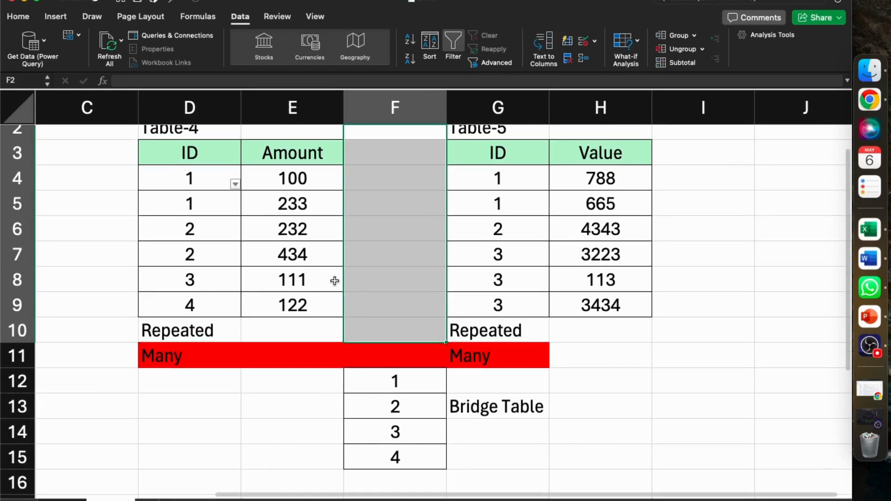
{"action": "scroll", "coordinate": [358, 311], "scroll_direction": "up", "scroll_amount": 1}
{"action": "scroll", "coordinate": [363, 320], "scroll_direction": "down", "scroll_amount": 1}
{"action": "scroll", "coordinate": [330, 344], "scroll_direction": "down", "scroll_amount": 2}
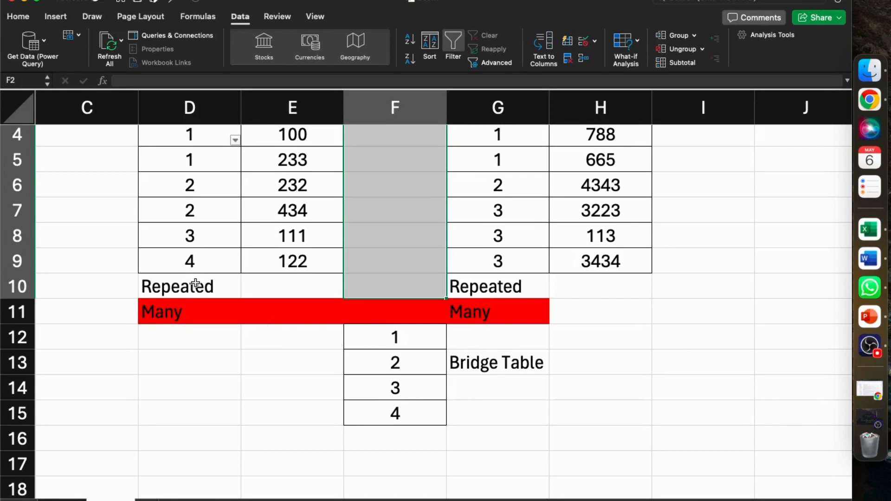
{"action": "scroll", "coordinate": [149, 249], "scroll_direction": "down", "scroll_amount": 1}
{"action": "scroll", "coordinate": [189, 255], "scroll_direction": "up", "scroll_amount": 2}
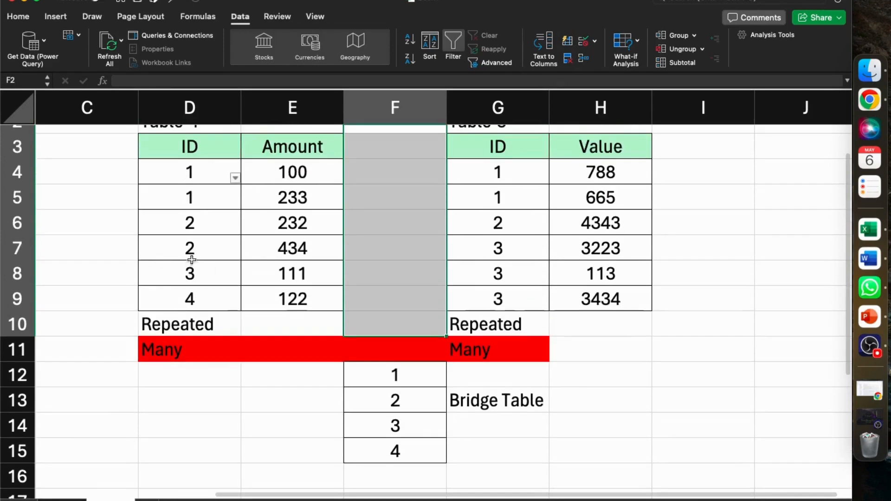
Step: Enter "Unique" in cell F16 directly below the bridge table's IDs
{"action": "left_click", "coordinate": [378, 466]}
{"action": "type", "text": "Uni"}
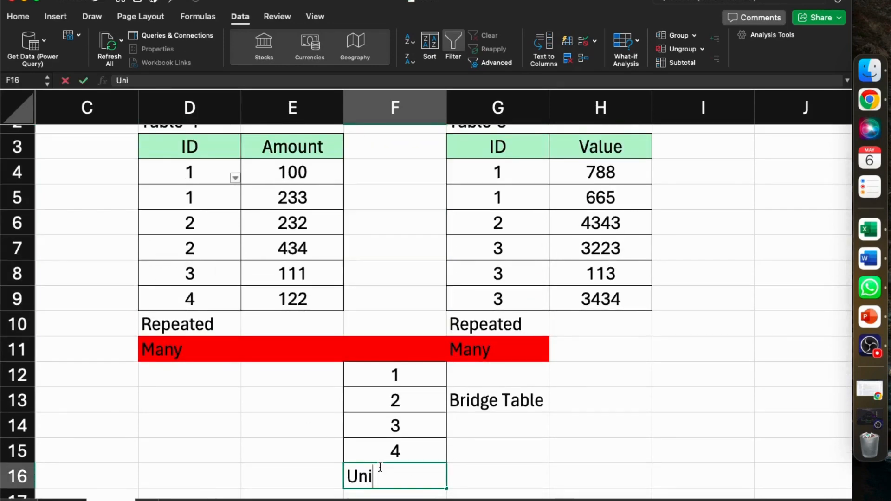
{"action": "type", "text": "que"}
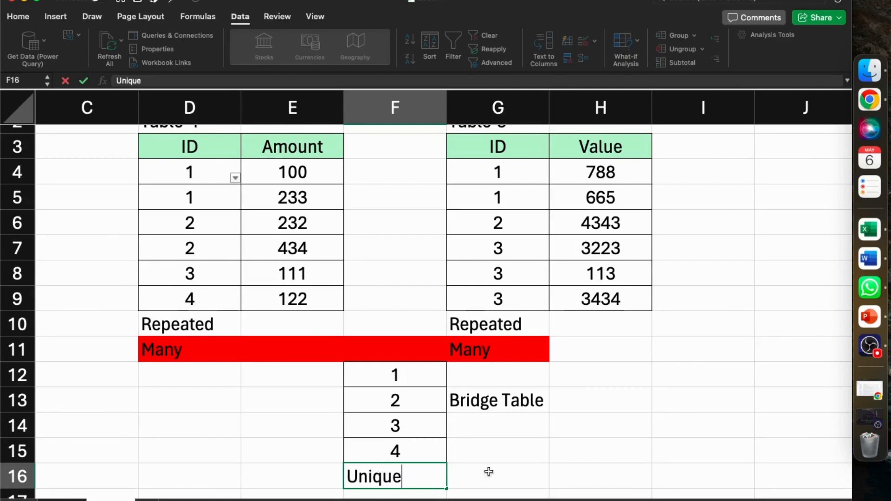
{"action": "left_click", "coordinate": [509, 481]}
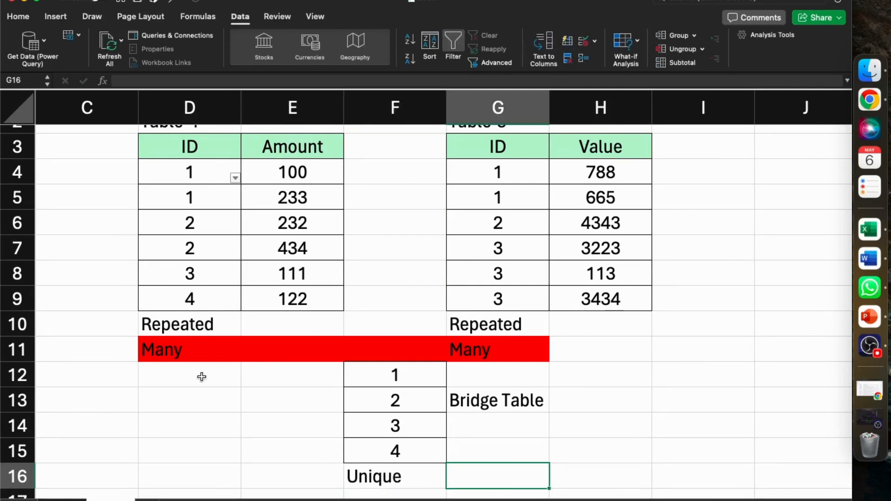
Step: Enter "Table-6" in cell F10 as the title above the bridge table
{"action": "scroll", "coordinate": [204, 408], "scroll_direction": "down", "scroll_amount": 1}
{"action": "scroll", "coordinate": [237, 342], "scroll_direction": "up", "scroll_amount": 3}
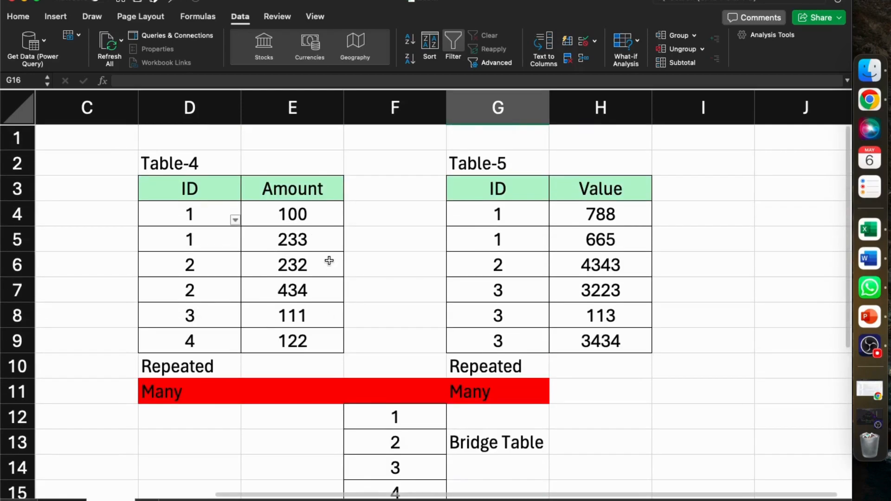
{"action": "scroll", "coordinate": [510, 260], "scroll_direction": "down", "scroll_amount": 3}
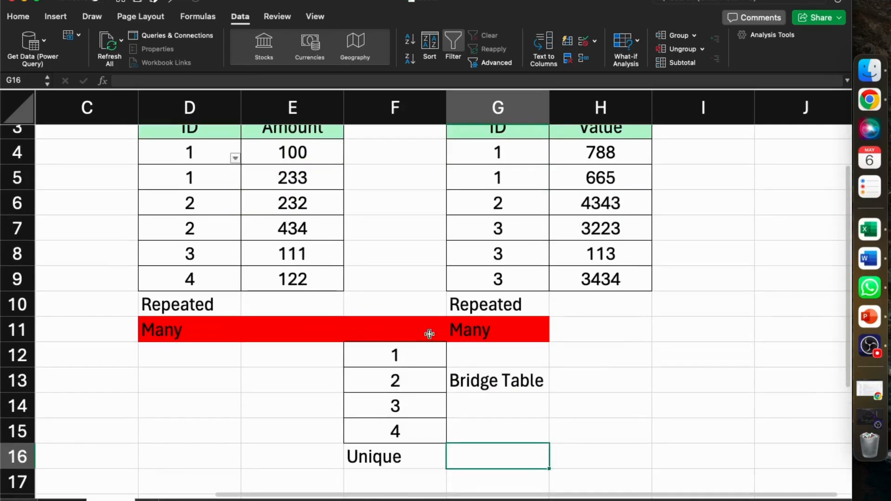
{"action": "left_click", "coordinate": [381, 308]}
{"action": "type", "text": "Ta"}
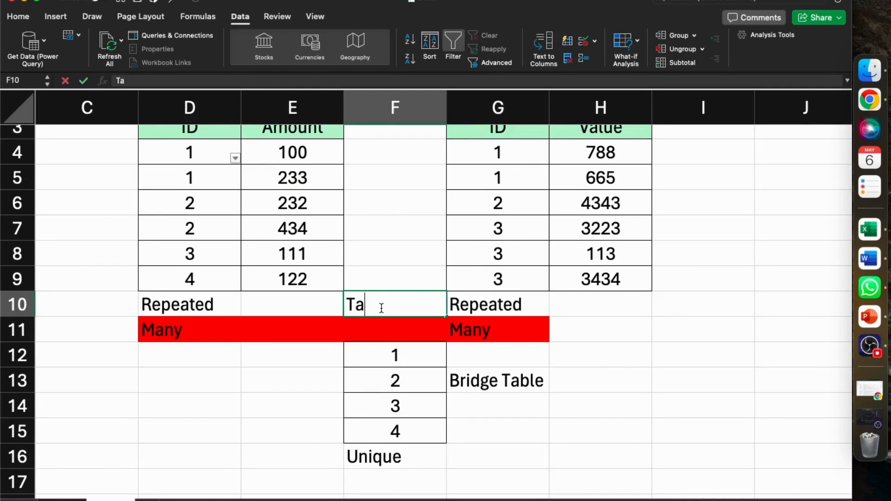
{"action": "type", "text": "ble-6"}
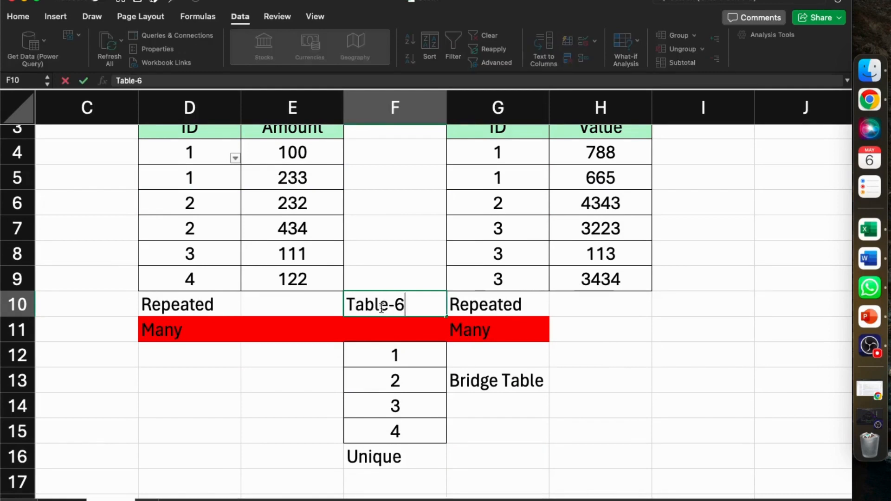
{"action": "left_click", "coordinate": [588, 366]}
Step: Examine how the repeated IDs in Table-4 and Table-5 relate to the unique IDs in Table-6
{"action": "scroll", "coordinate": [378, 334], "scroll_direction": "up", "scroll_amount": 2}
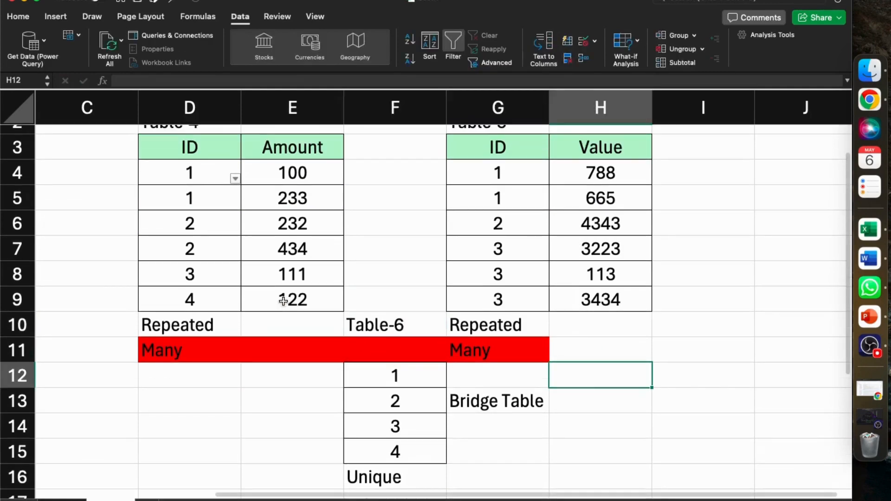
{"action": "scroll", "coordinate": [283, 300], "scroll_direction": "up", "scroll_amount": 1}
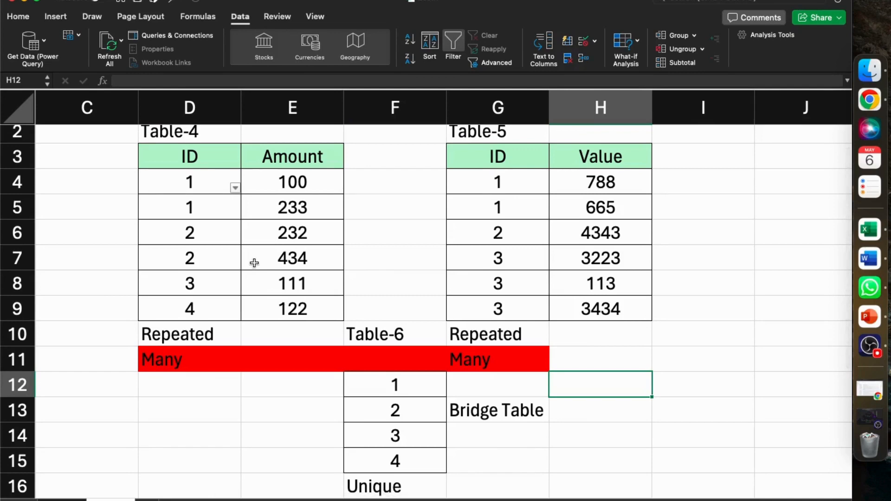
{"action": "left_click", "coordinate": [178, 360]}
{"action": "left_click", "coordinate": [370, 486]}
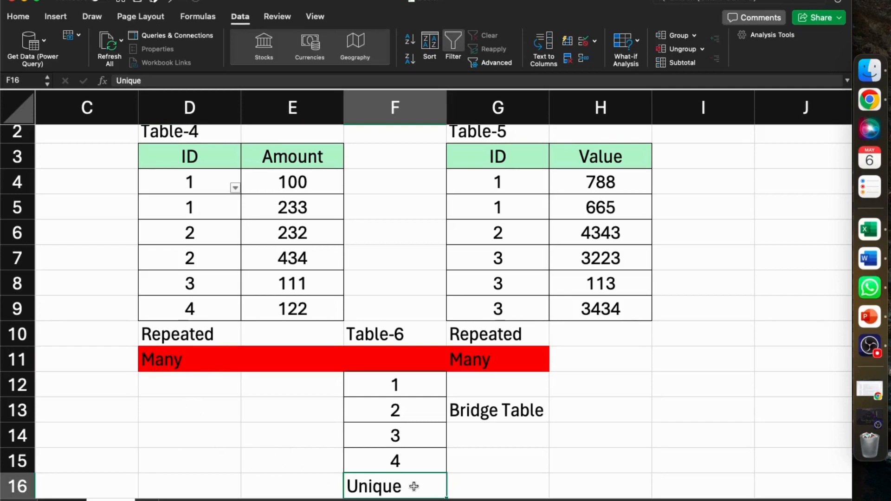
{"action": "scroll", "coordinate": [454, 371], "scroll_direction": "up", "scroll_amount": 1}
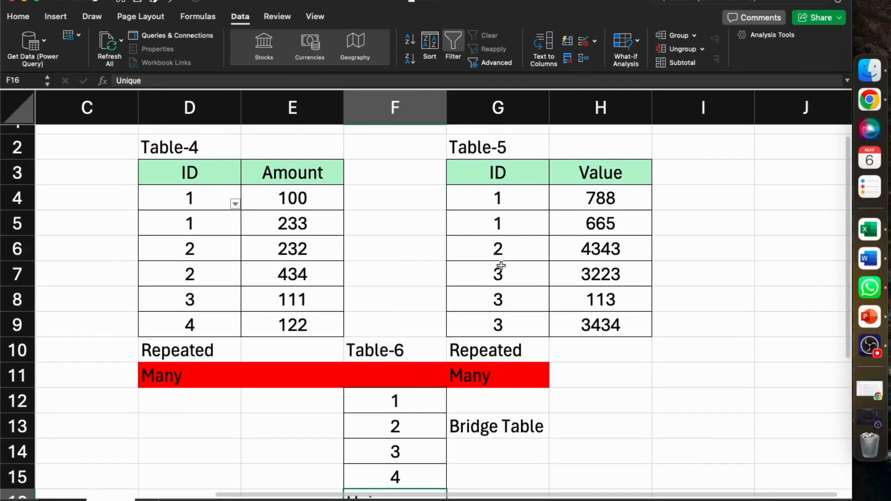
{"action": "scroll", "coordinate": [497, 250], "scroll_direction": "down", "scroll_amount": 3}
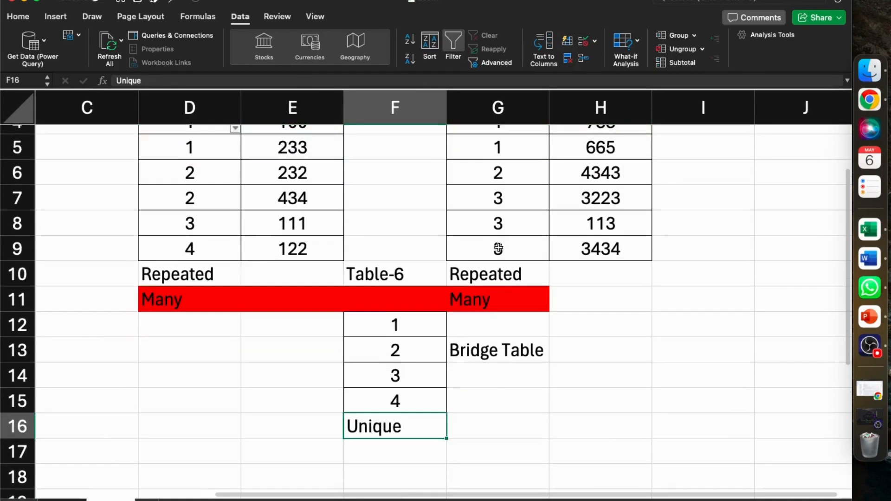
{"action": "scroll", "coordinate": [471, 376], "scroll_direction": "up", "scroll_amount": 4}
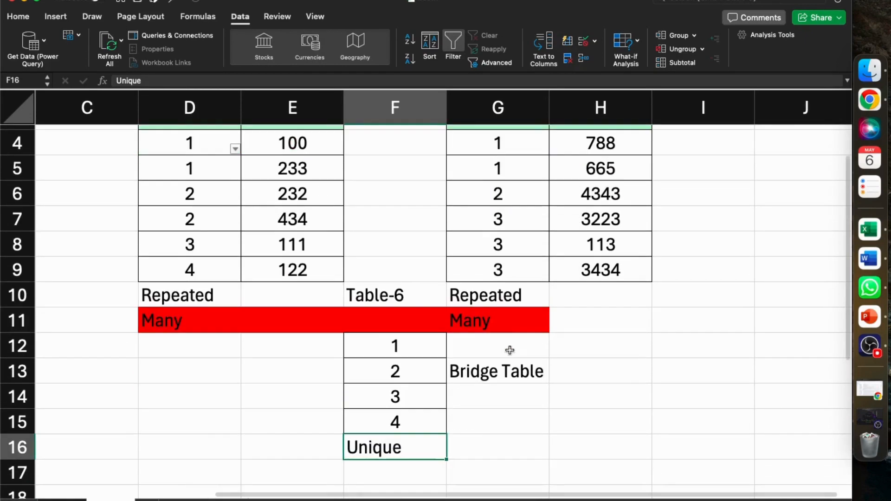
{"action": "scroll", "coordinate": [510, 350], "scroll_direction": "down", "scroll_amount": 3}
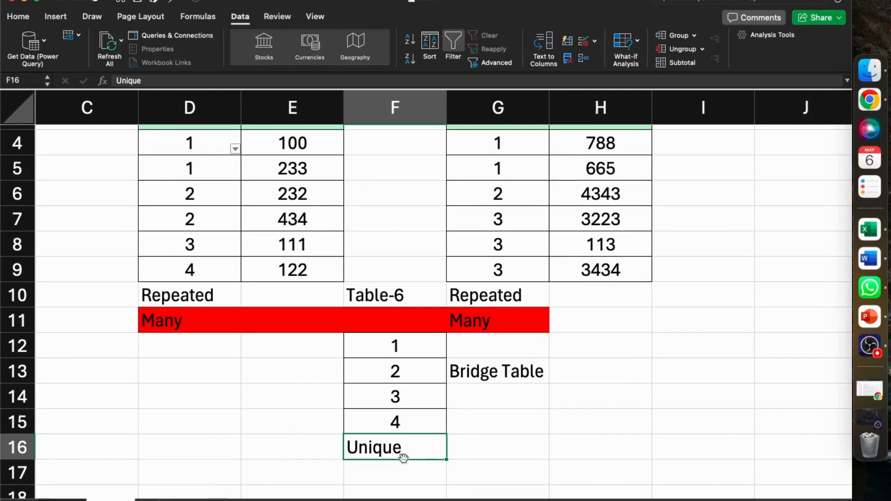